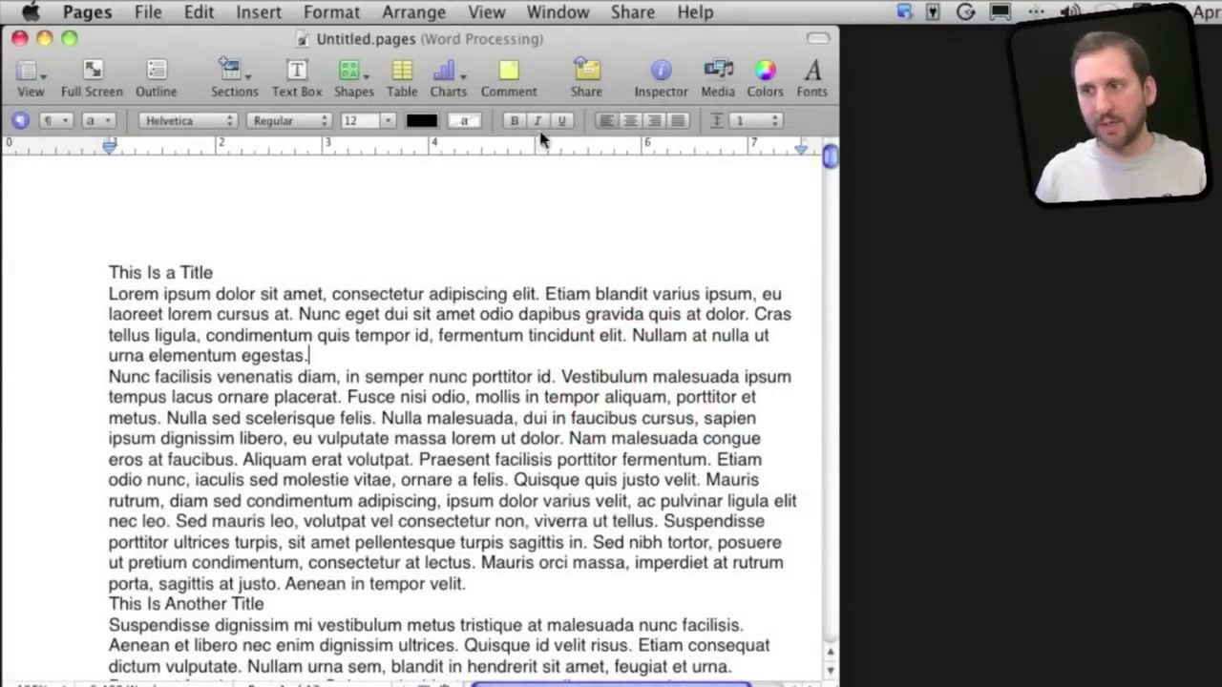
Show the styles drawer and apply the Title paragraph style to the "This Is a Title" line.
left_click(486, 11)
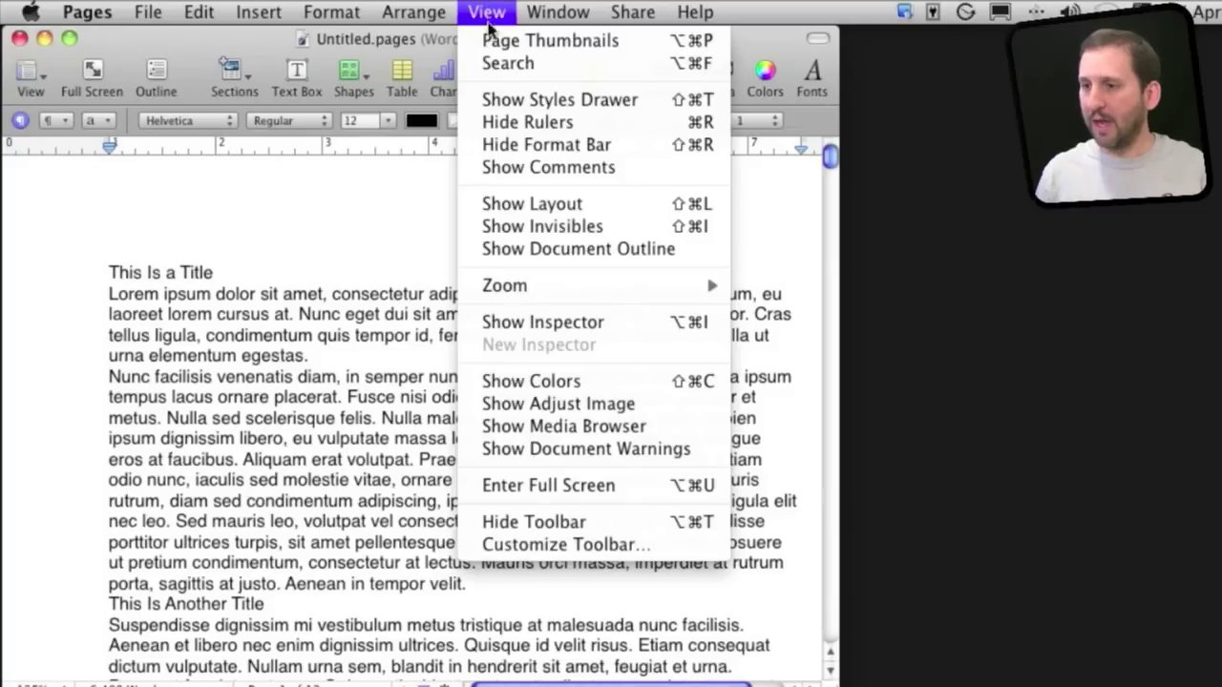
left_click(496, 100)
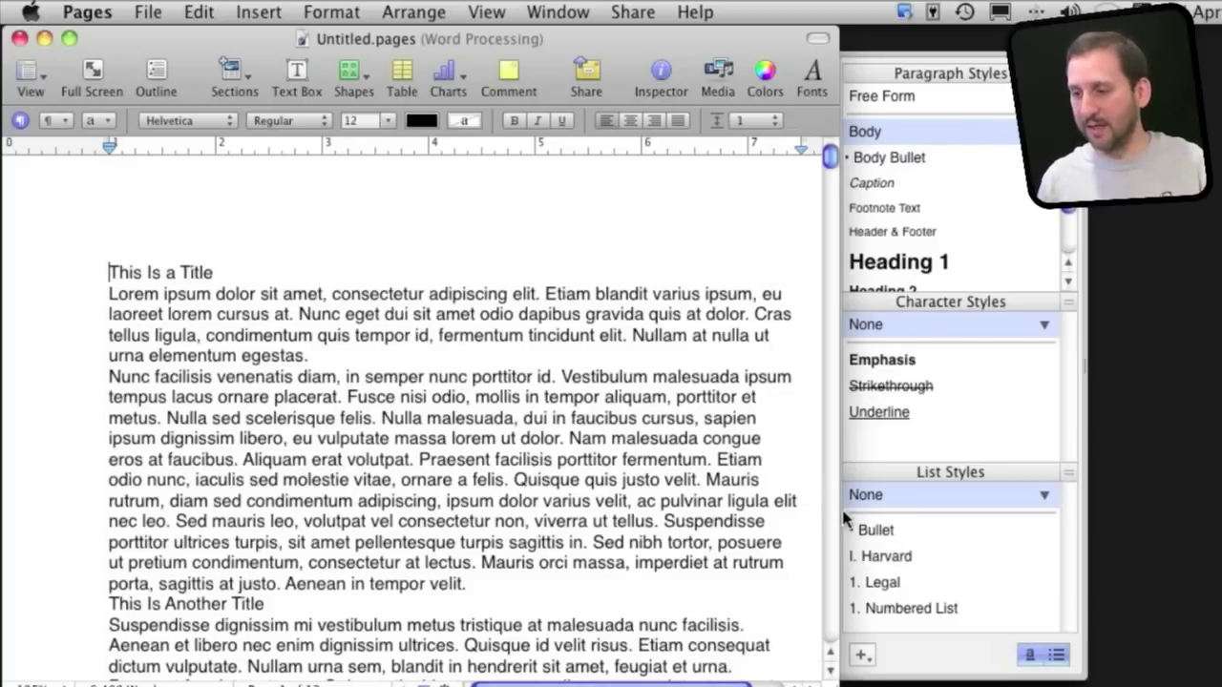
left_click_drag(108, 272, 218, 274)
left_click(212, 292)
left_click(182, 273)
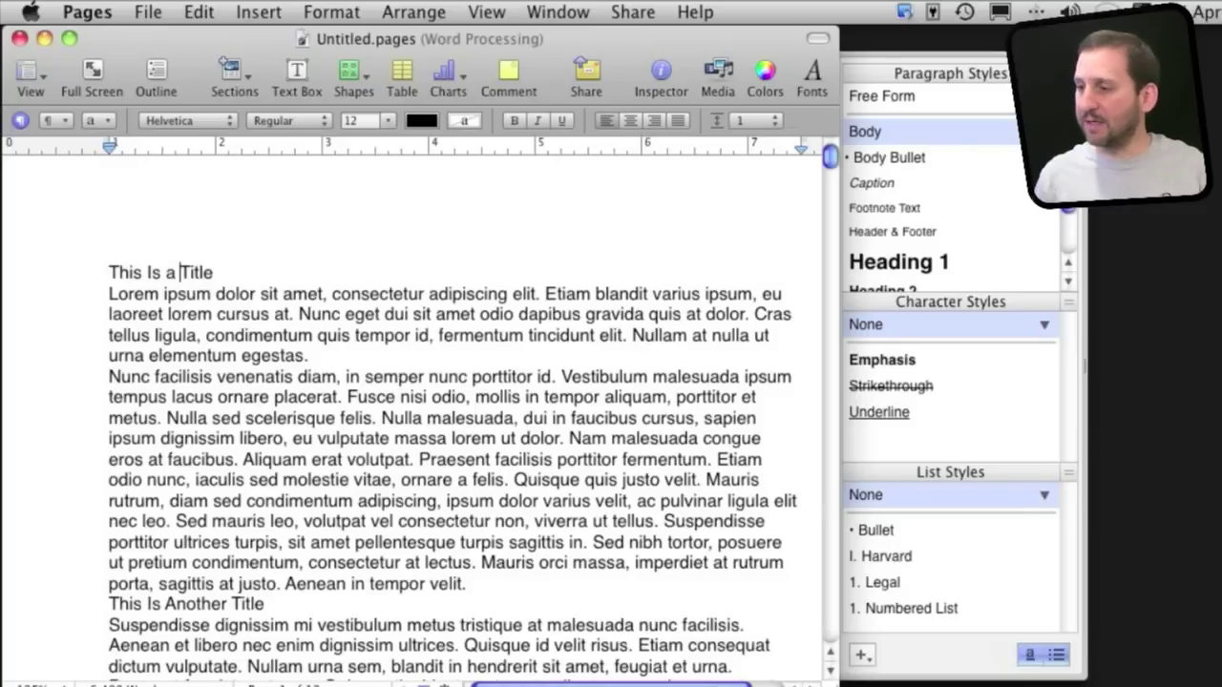
scroll(954, 267, "down", 3)
left_click(912, 272)
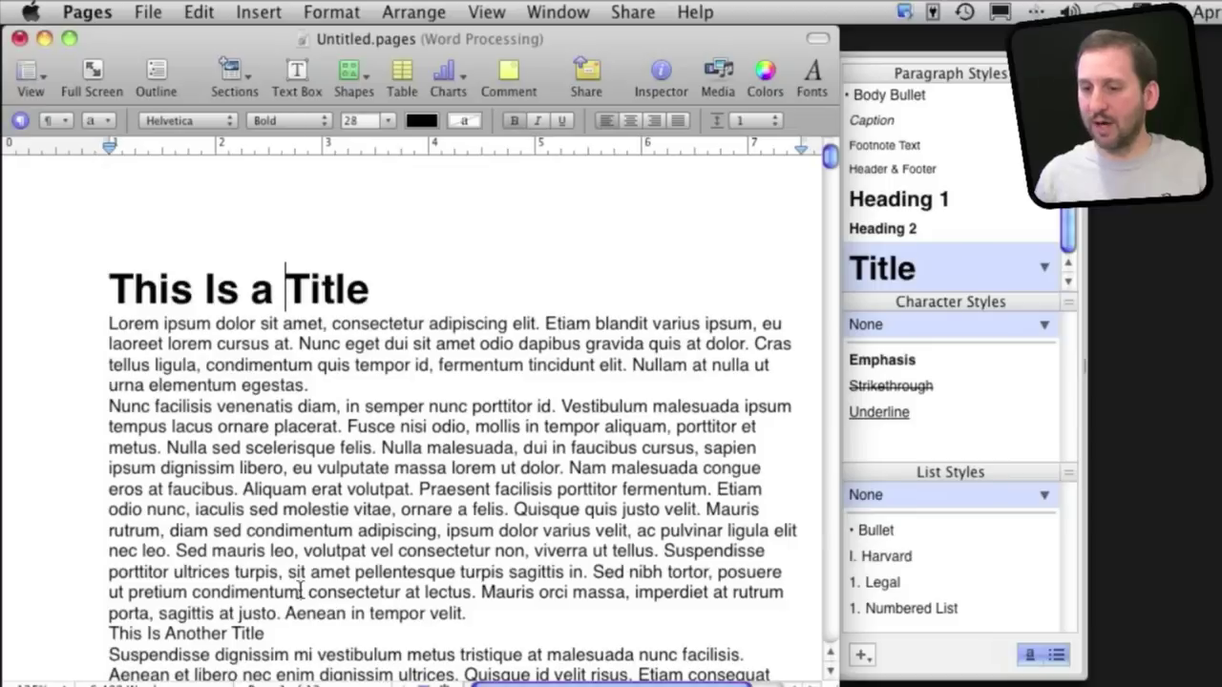
Apply the Title paragraph style to the "This Is Another Title" line.
left_click(258, 633)
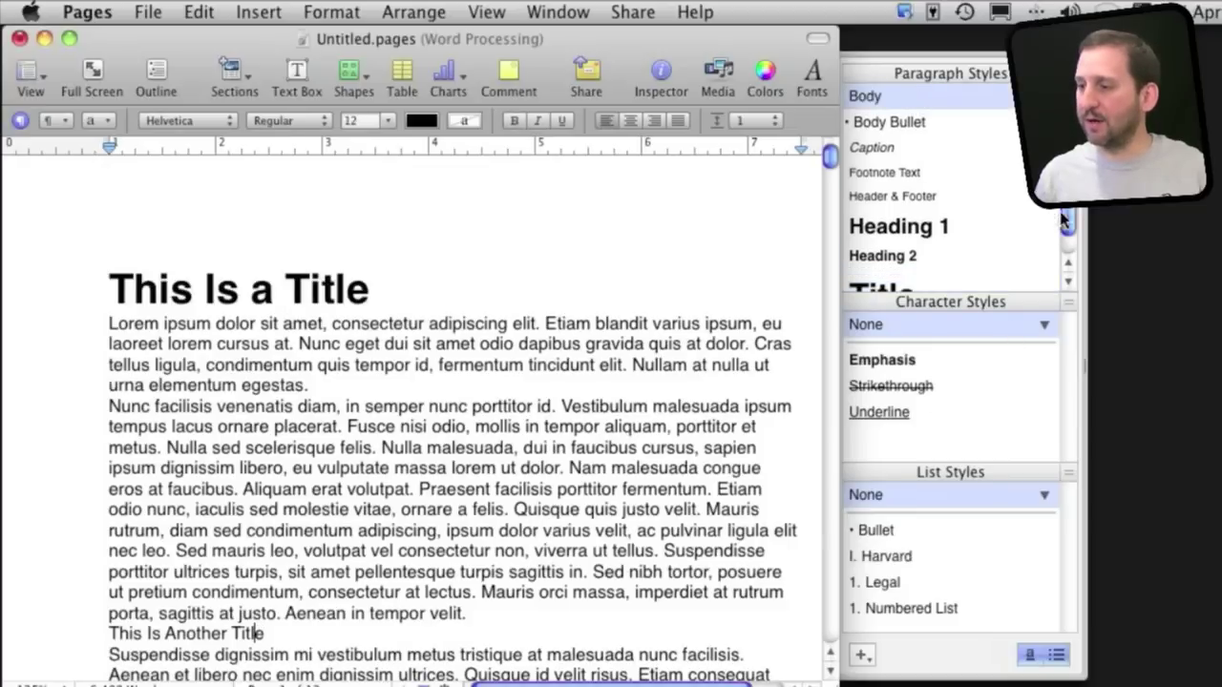
scroll(1064, 256, "down", 2)
left_click(909, 270)
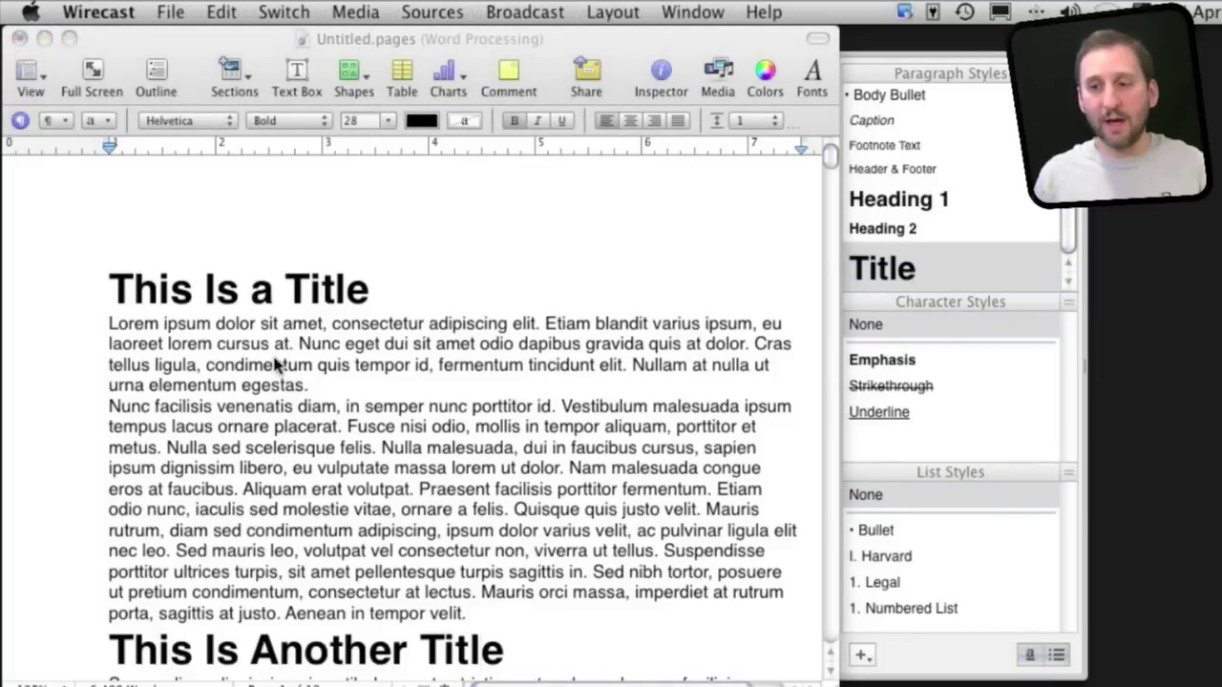
Change the font of the first body paragraph, starting "Lorem ipsum", to Times.
left_click(213, 362)
left_click(213, 407)
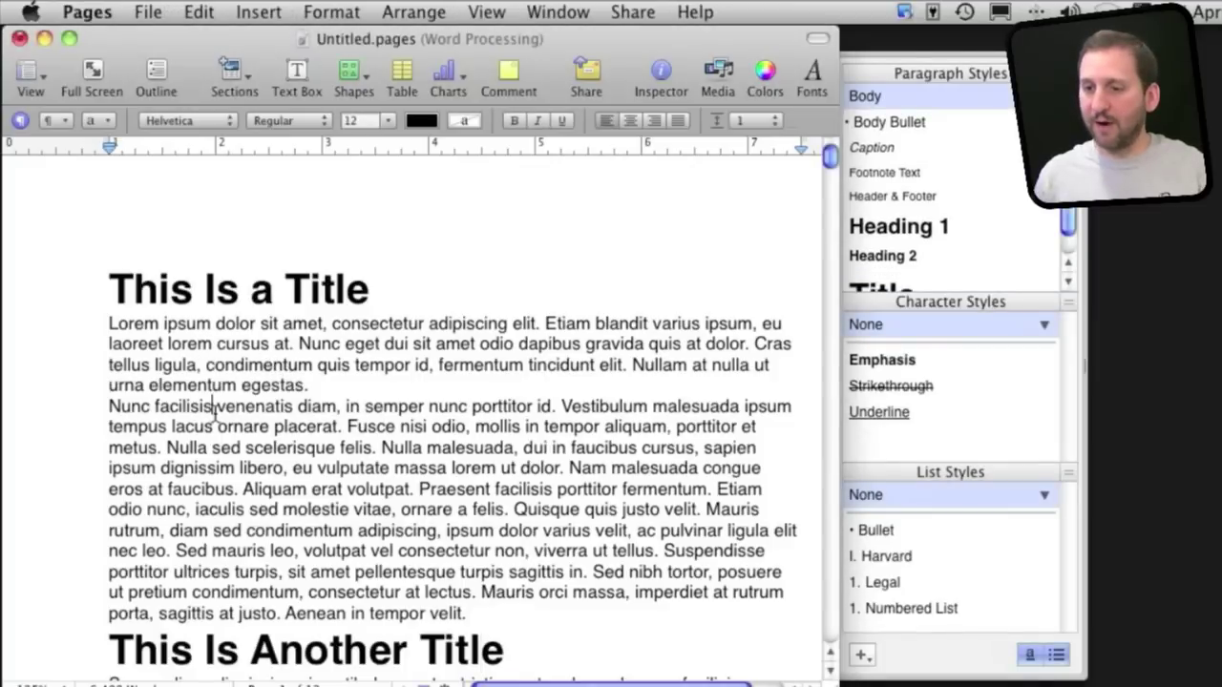
left_click(264, 550)
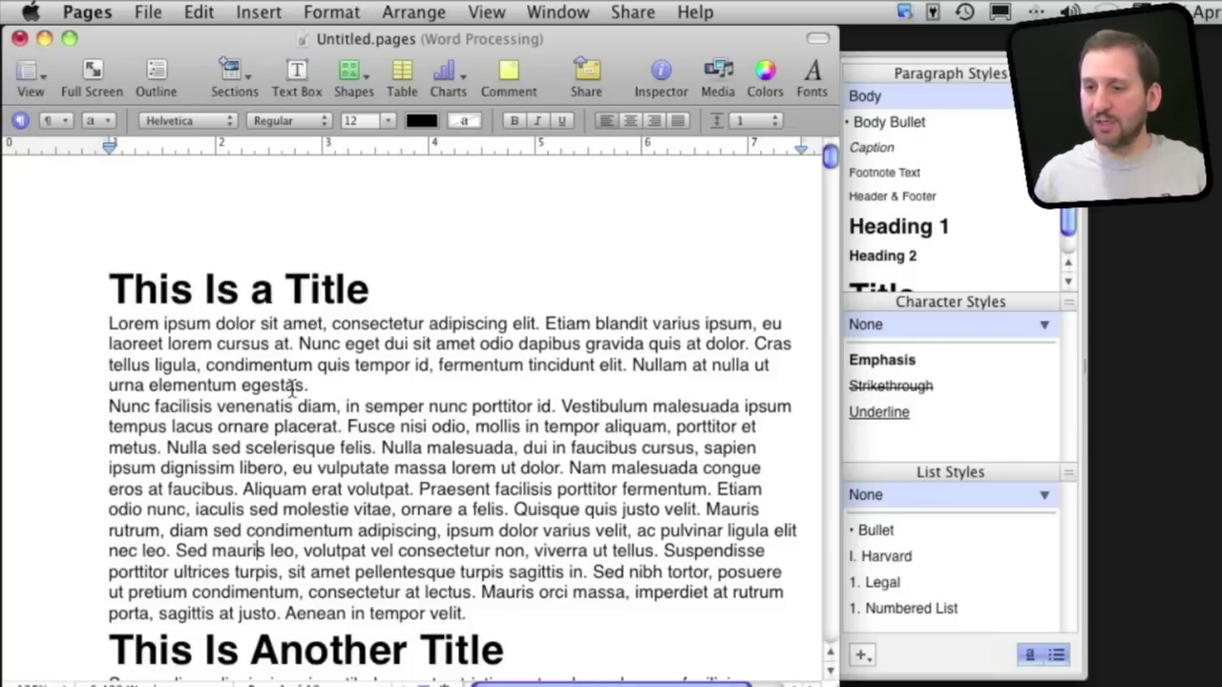
left_click_drag(309, 386, 100, 332)
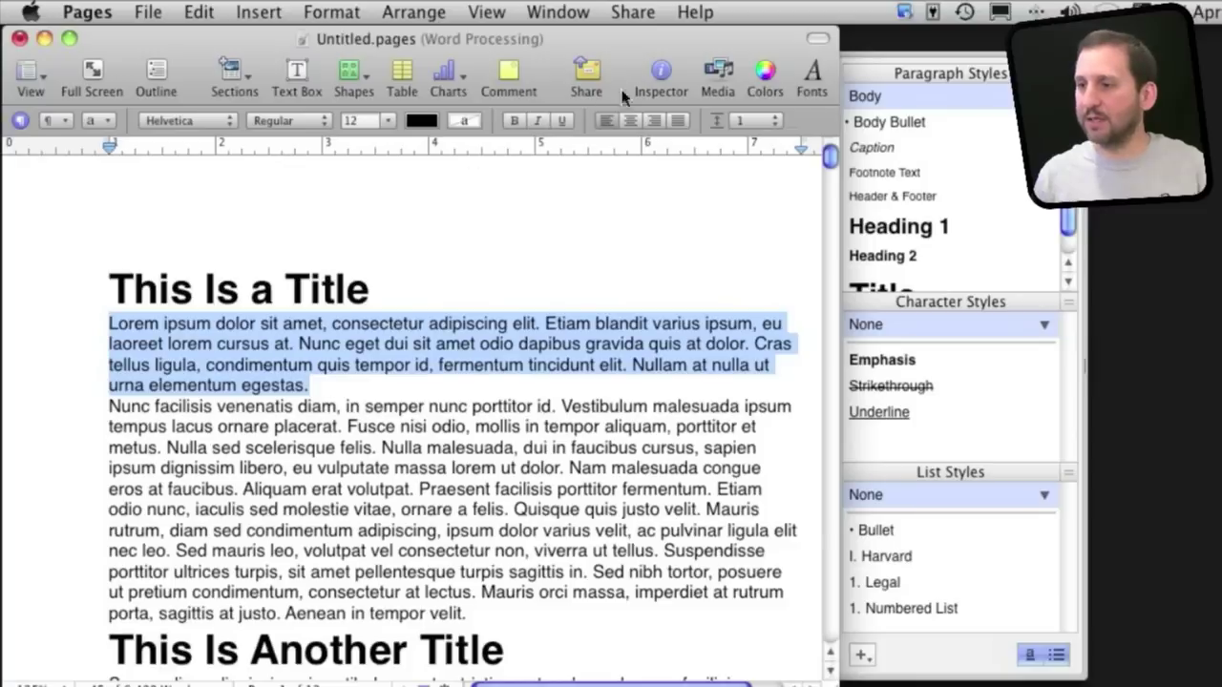
left_click(811, 74)
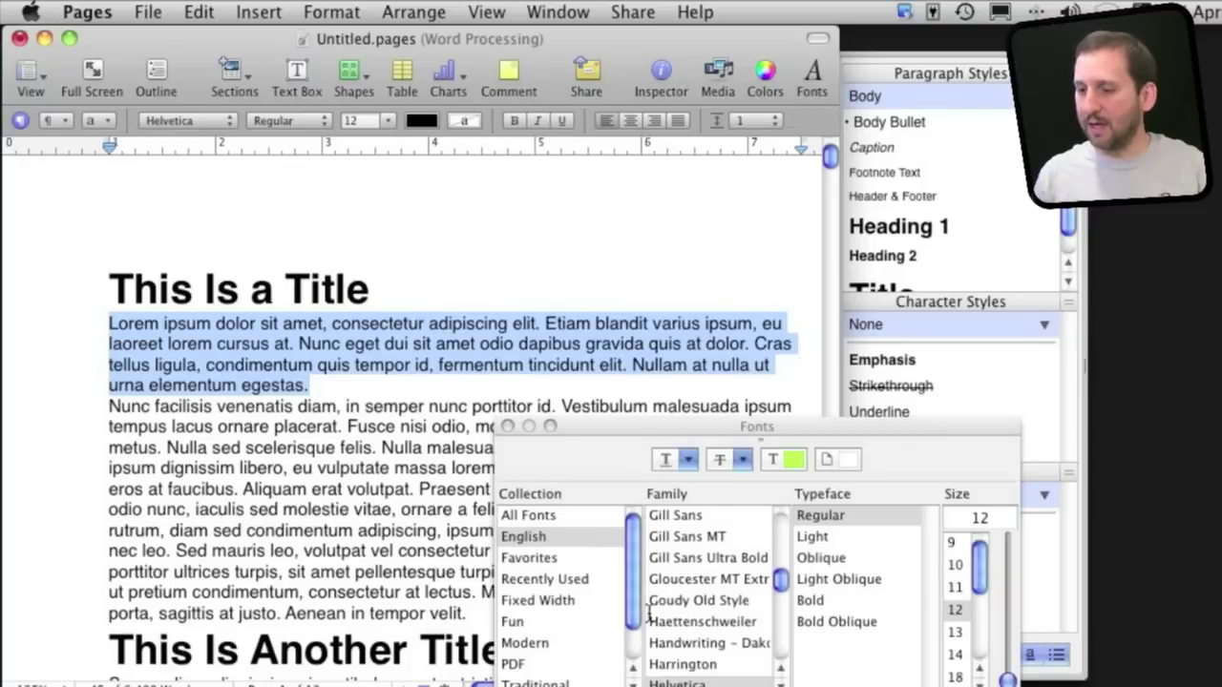
left_click_drag(781, 582, 780, 633)
left_click(681, 551)
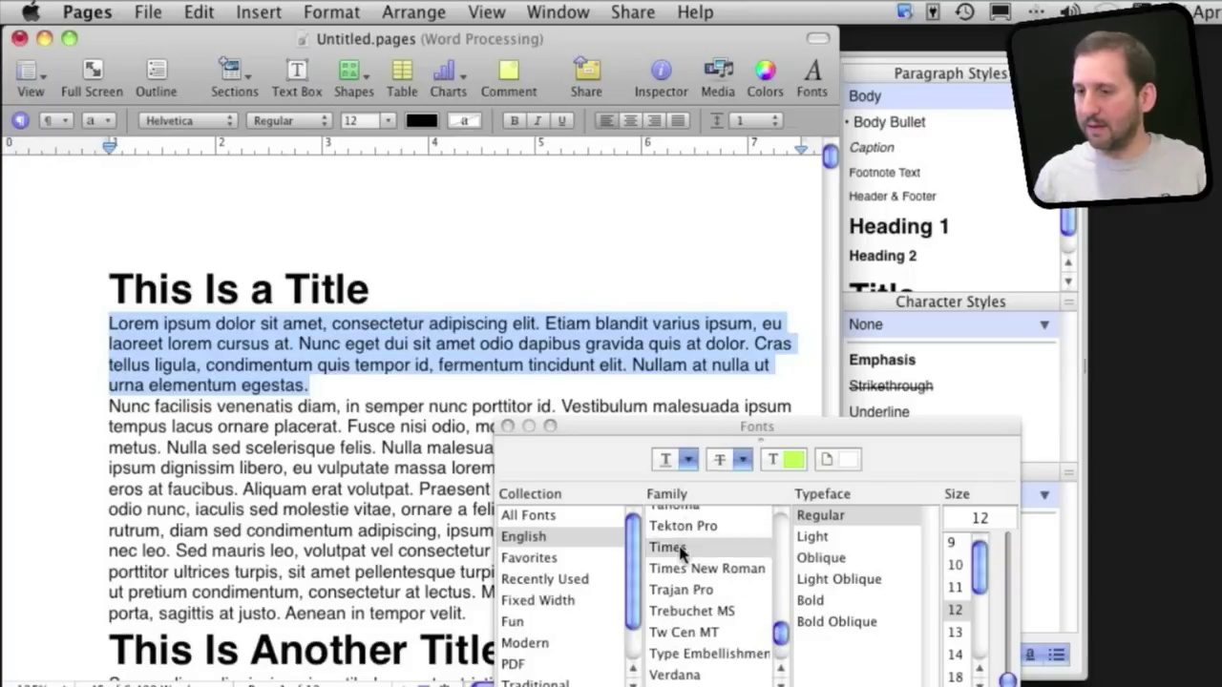
left_click(507, 426)
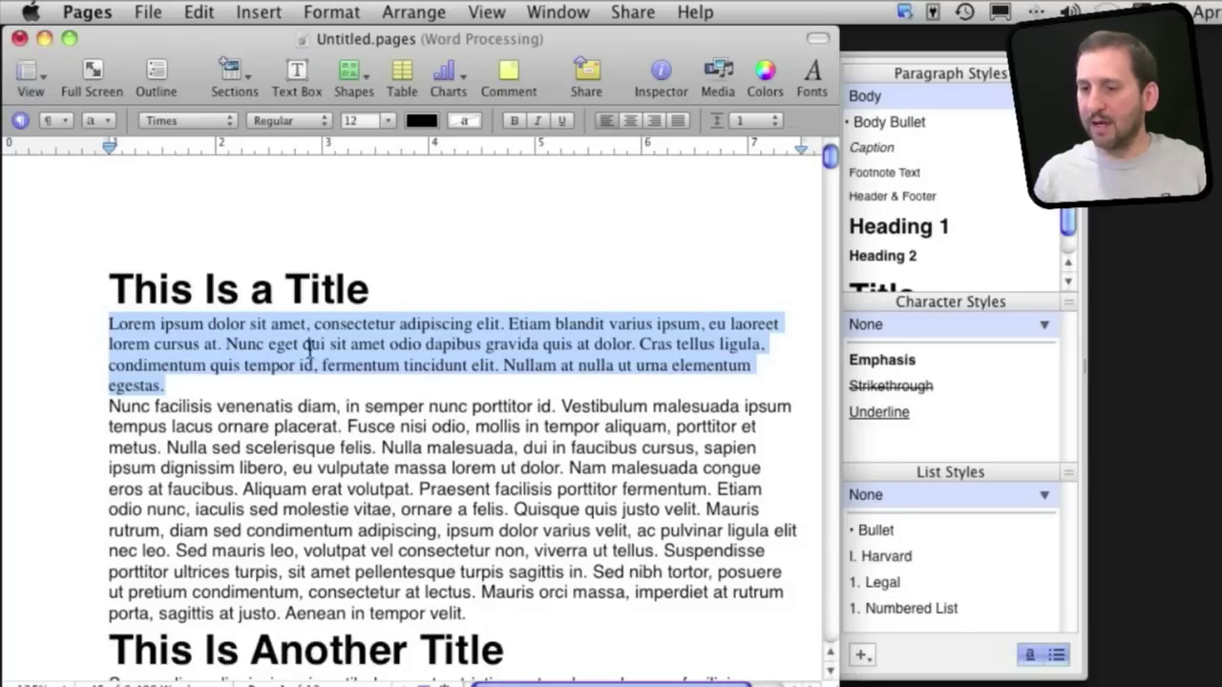
Redefine the Body paragraph style from the selected Times paragraph.
right_click(885, 99)
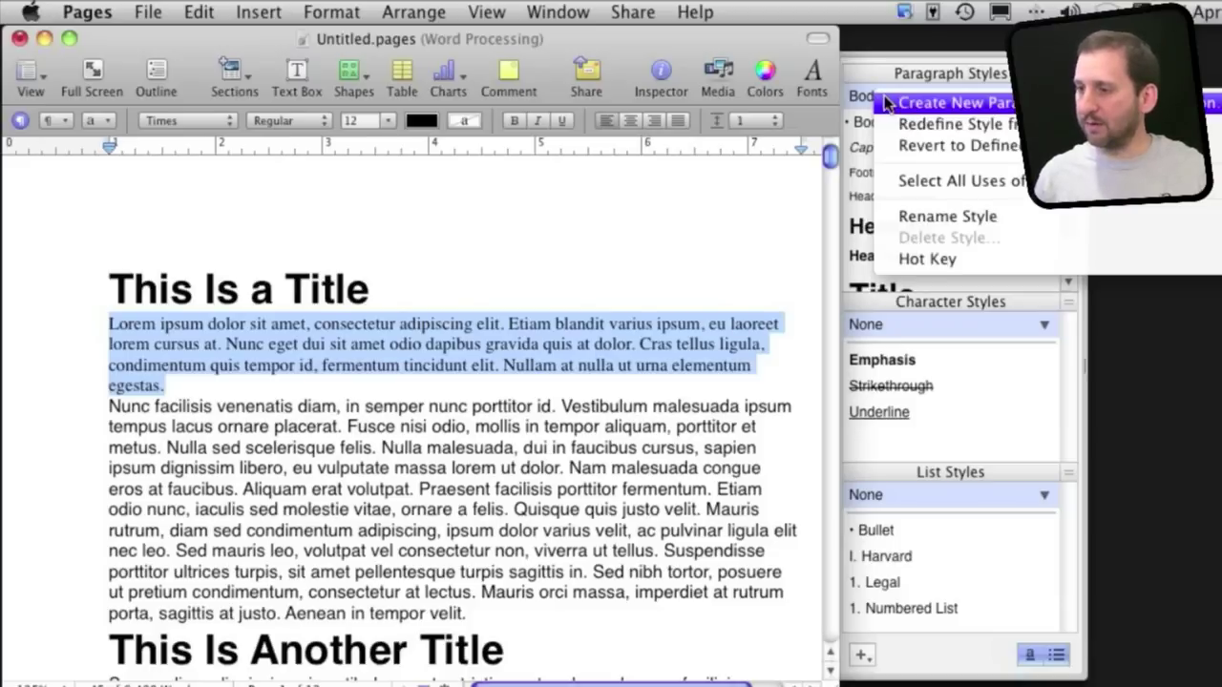
left_click(949, 125)
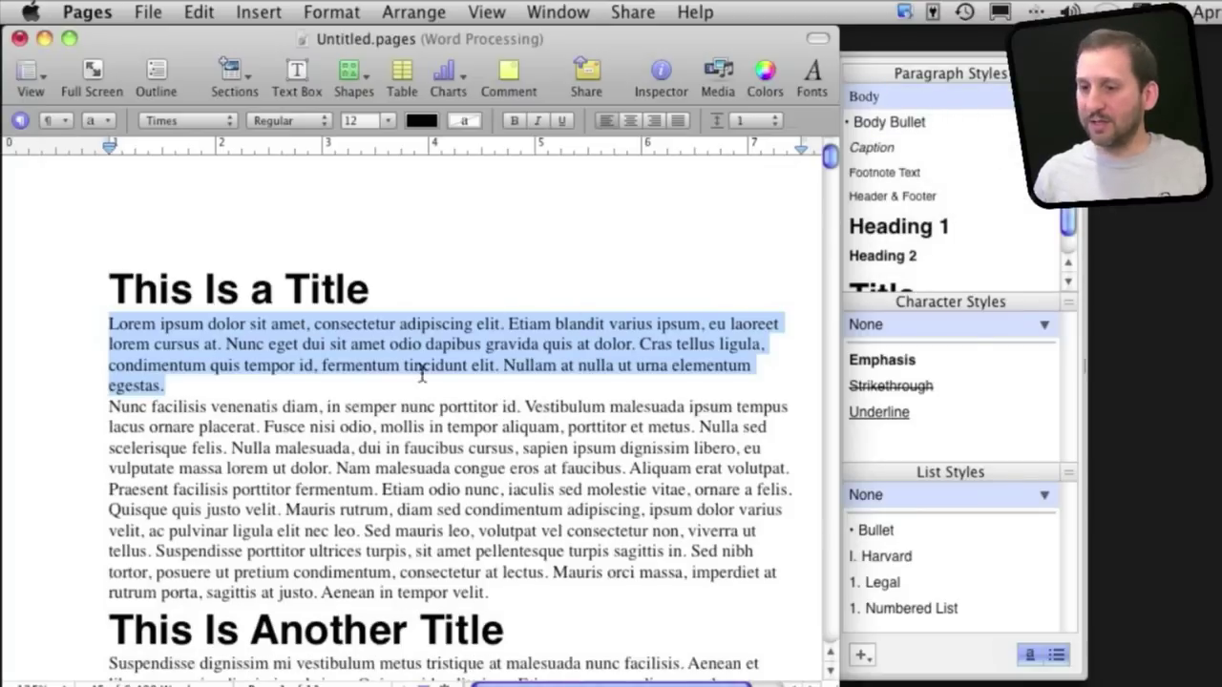
left_click(297, 422)
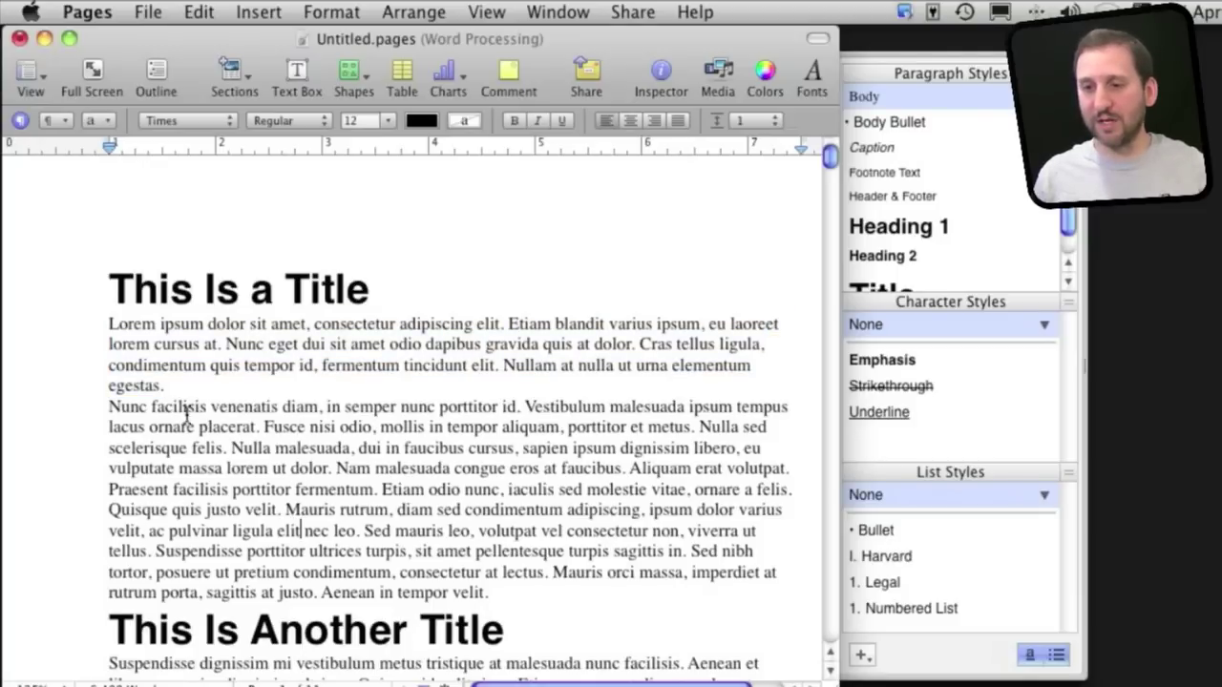
key("super+Tab")
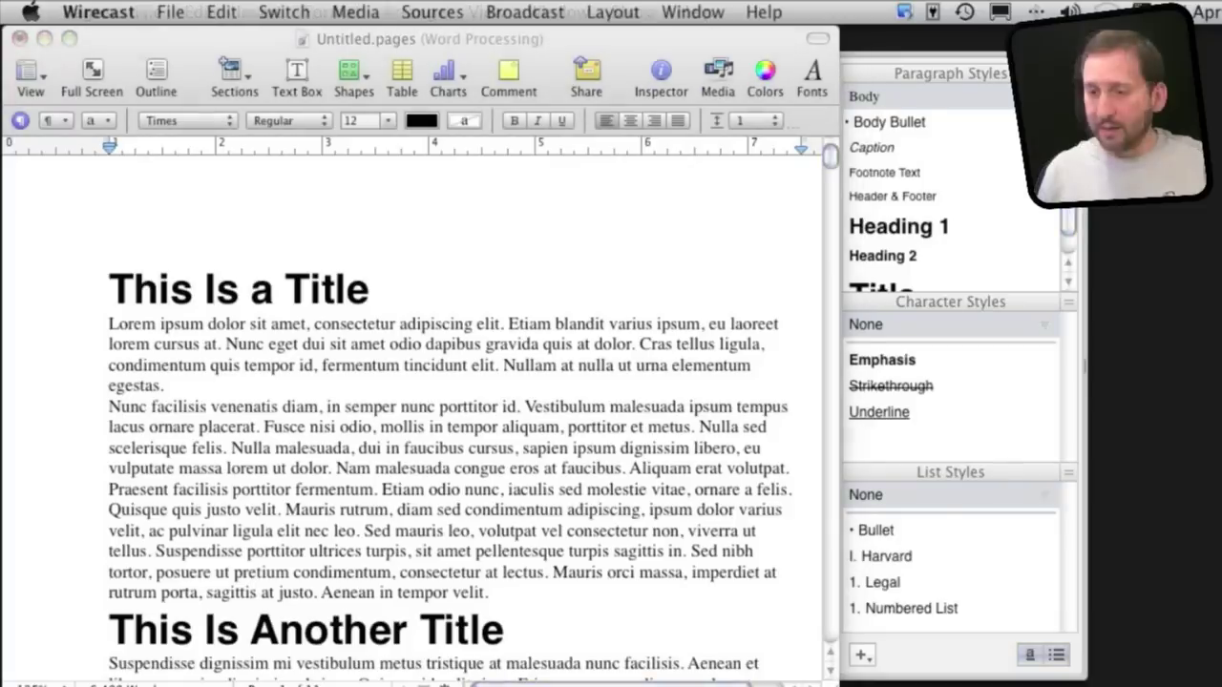
left_click(473, 427)
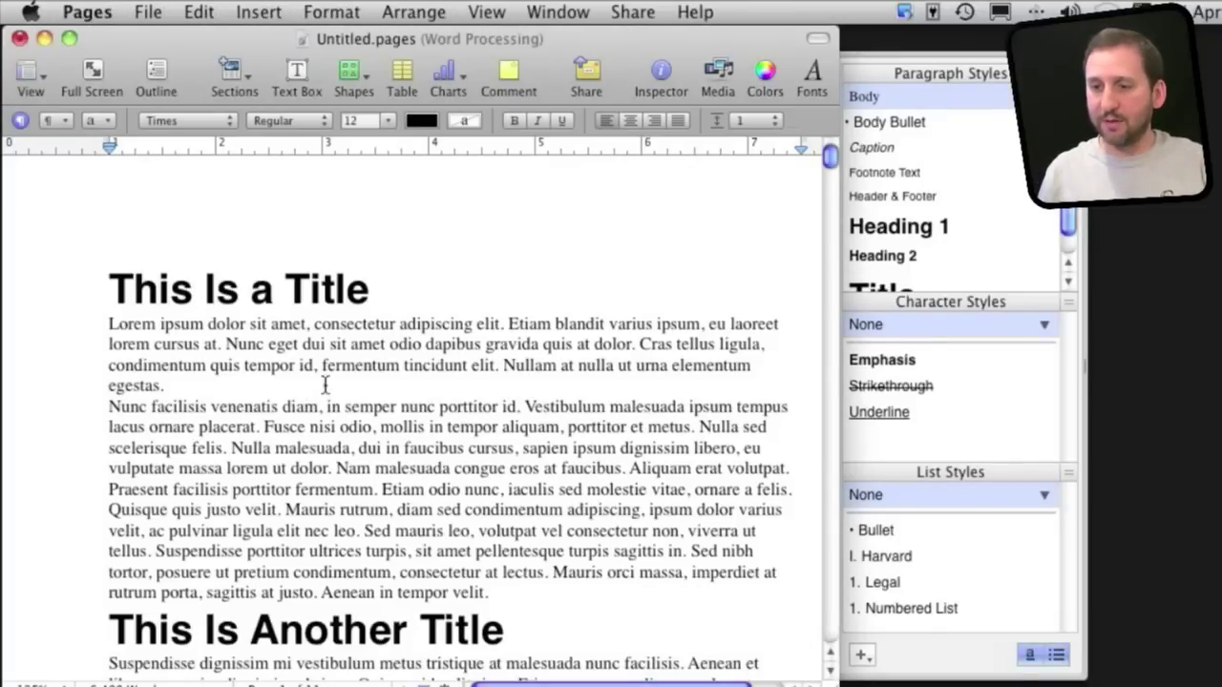
scroll(336, 370, "right", 3)
scroll(343, 370, "left", 4)
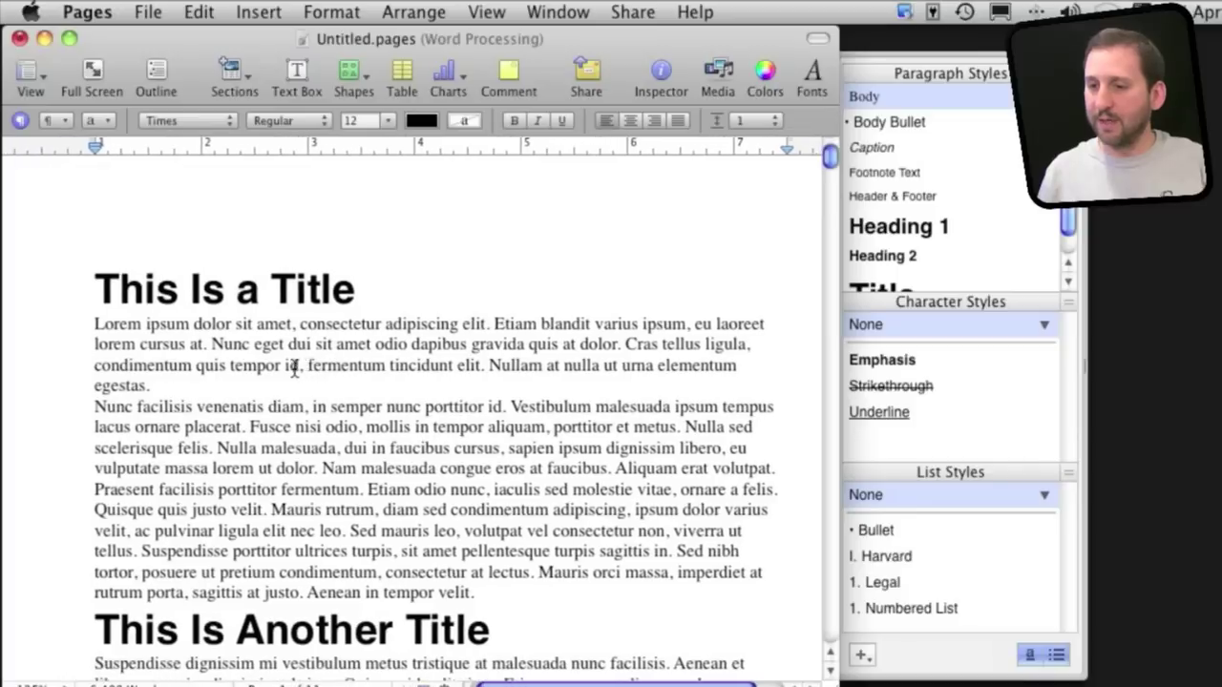
Format the word "fermentum" in the first body paragraph as Times Bold at size 14.
double_click(358, 371)
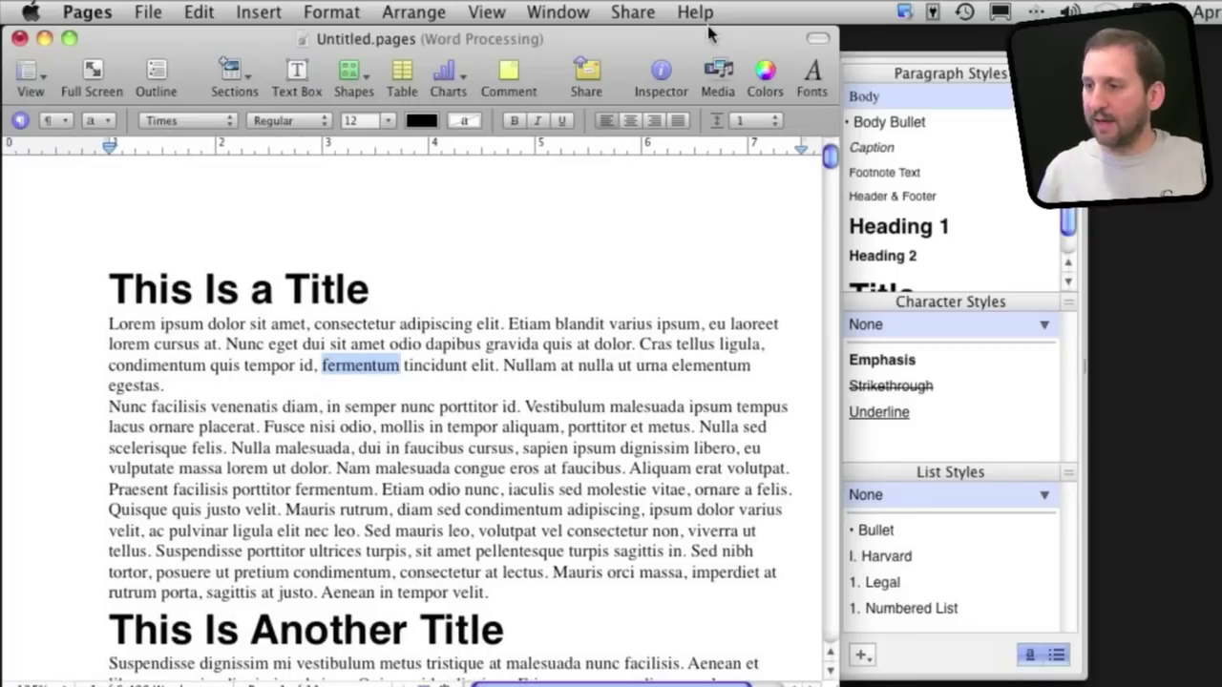
left_click(816, 69)
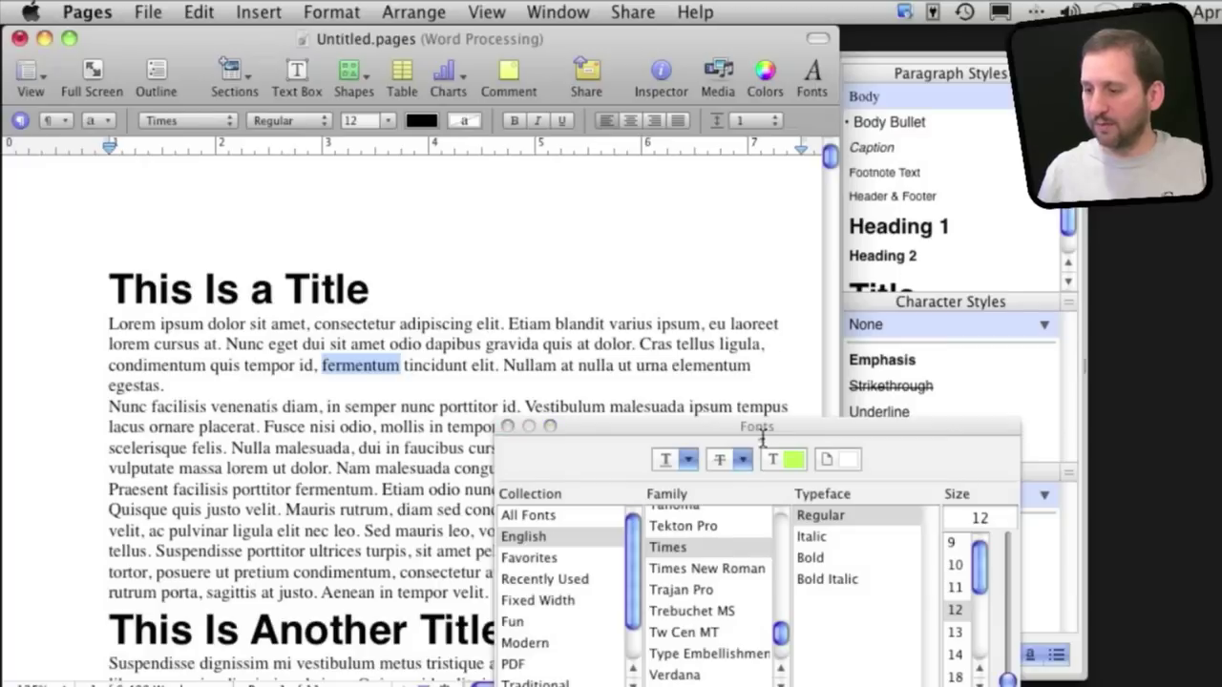
left_click_drag(762, 430, 736, 350)
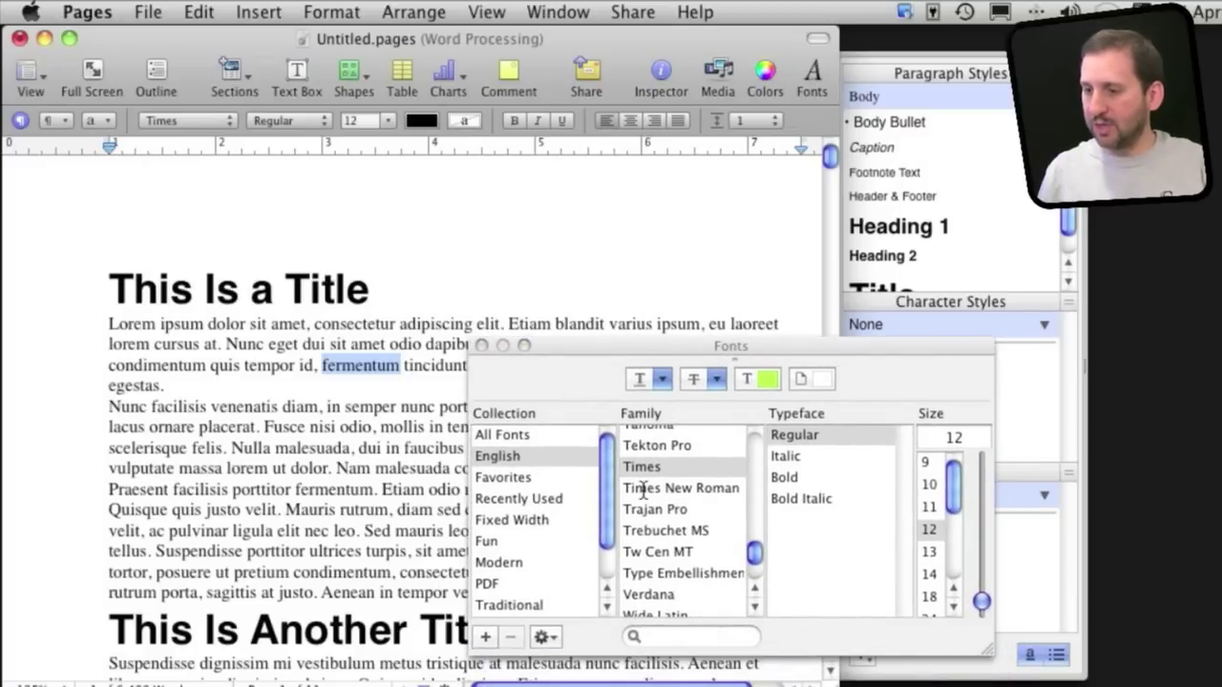
left_click(812, 478)
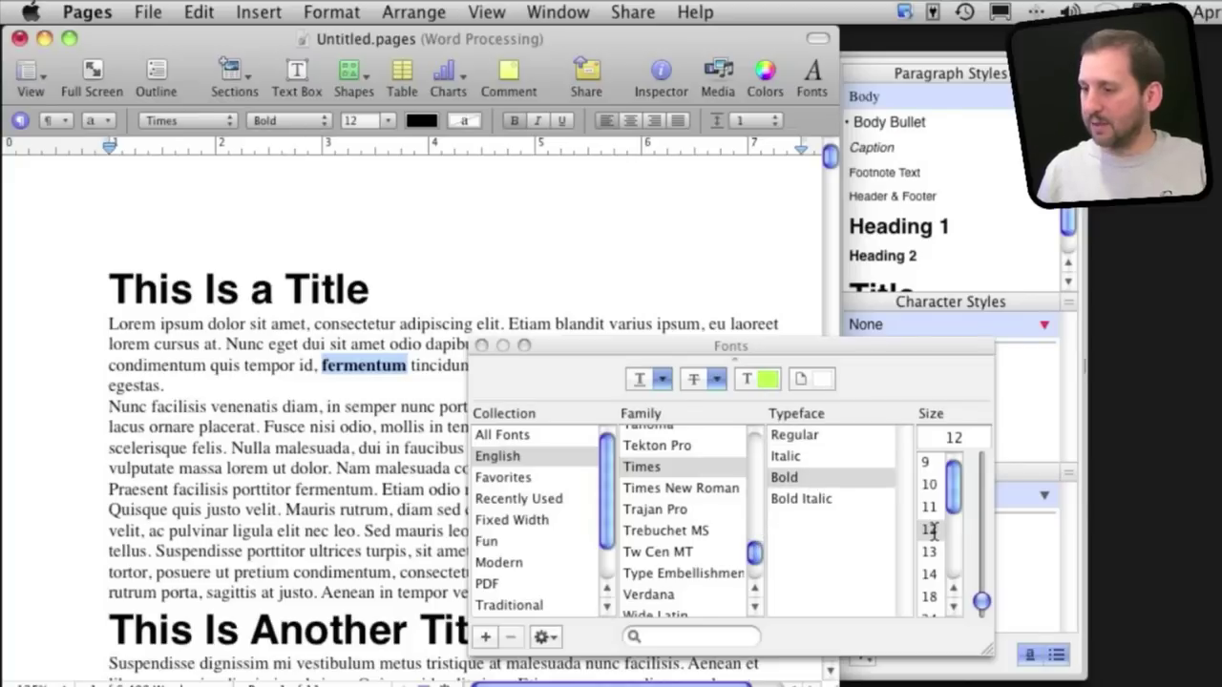
left_click(929, 574)
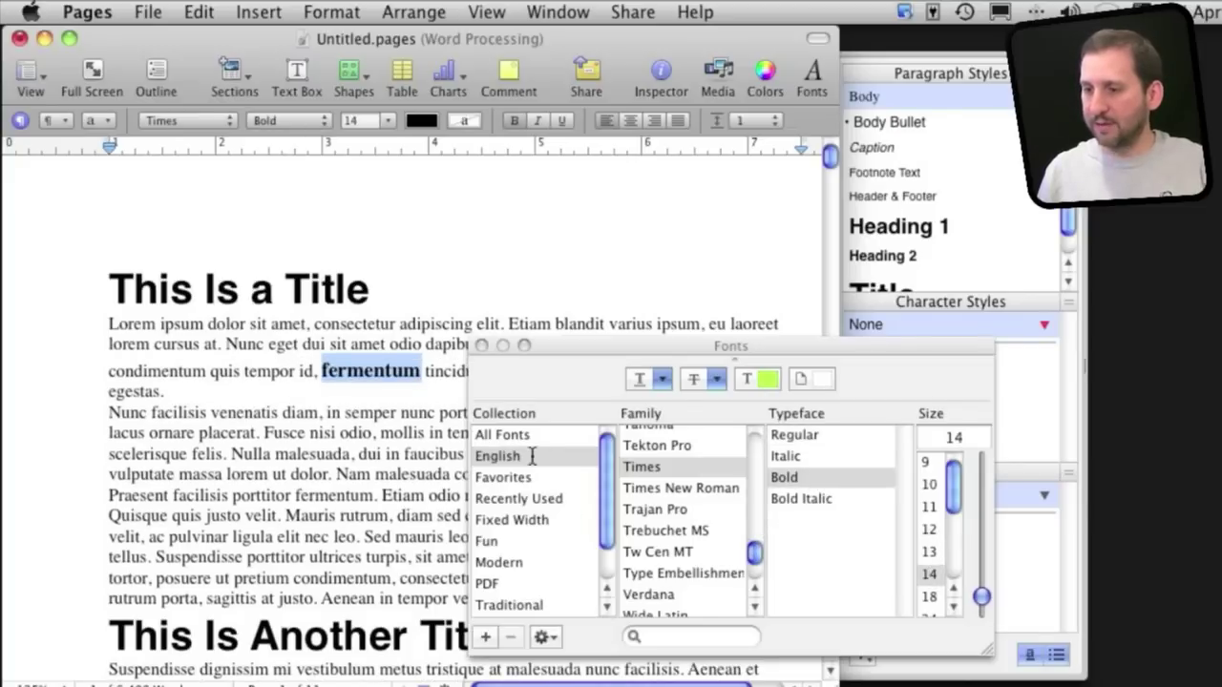
left_click(482, 345)
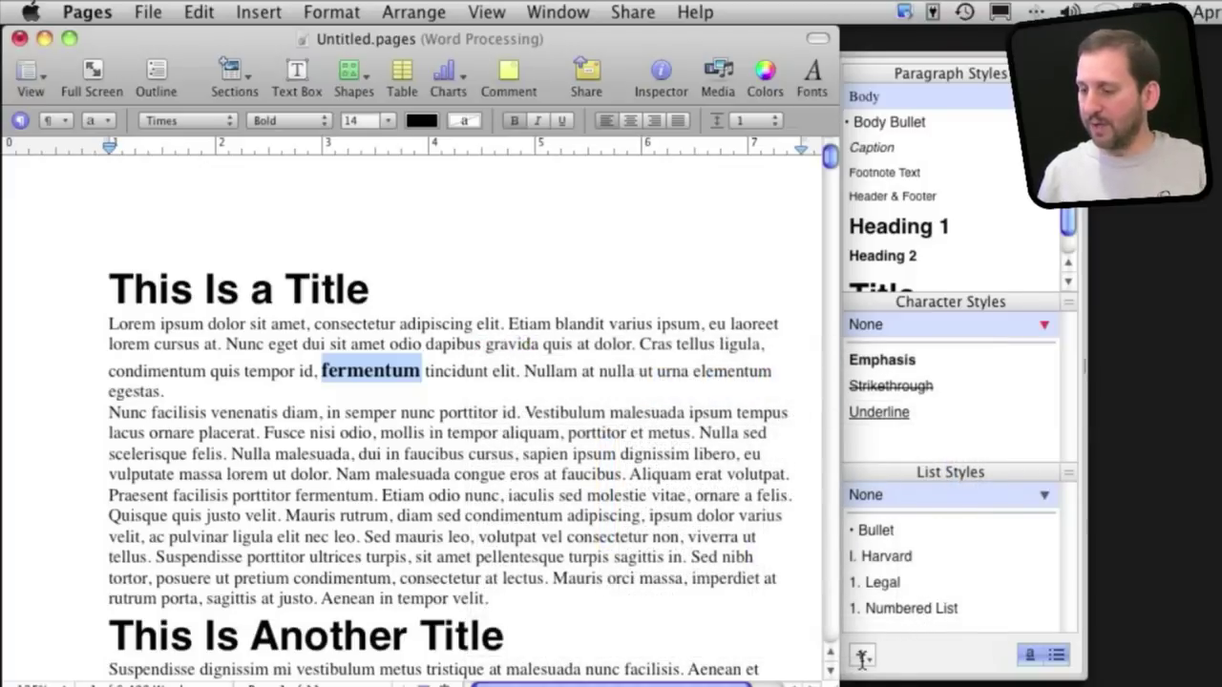
Create a new character style named "Special Words" from the selected word "fermentum", applying it on creation.
left_click(862, 656)
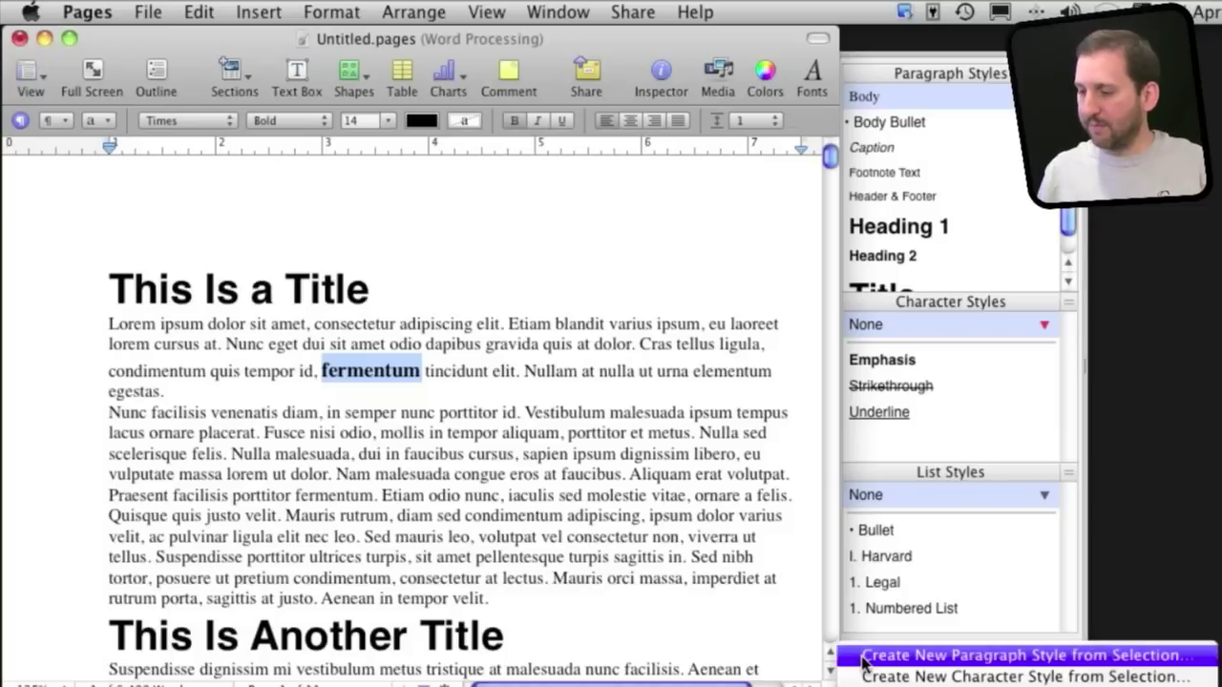
left_click(951, 676)
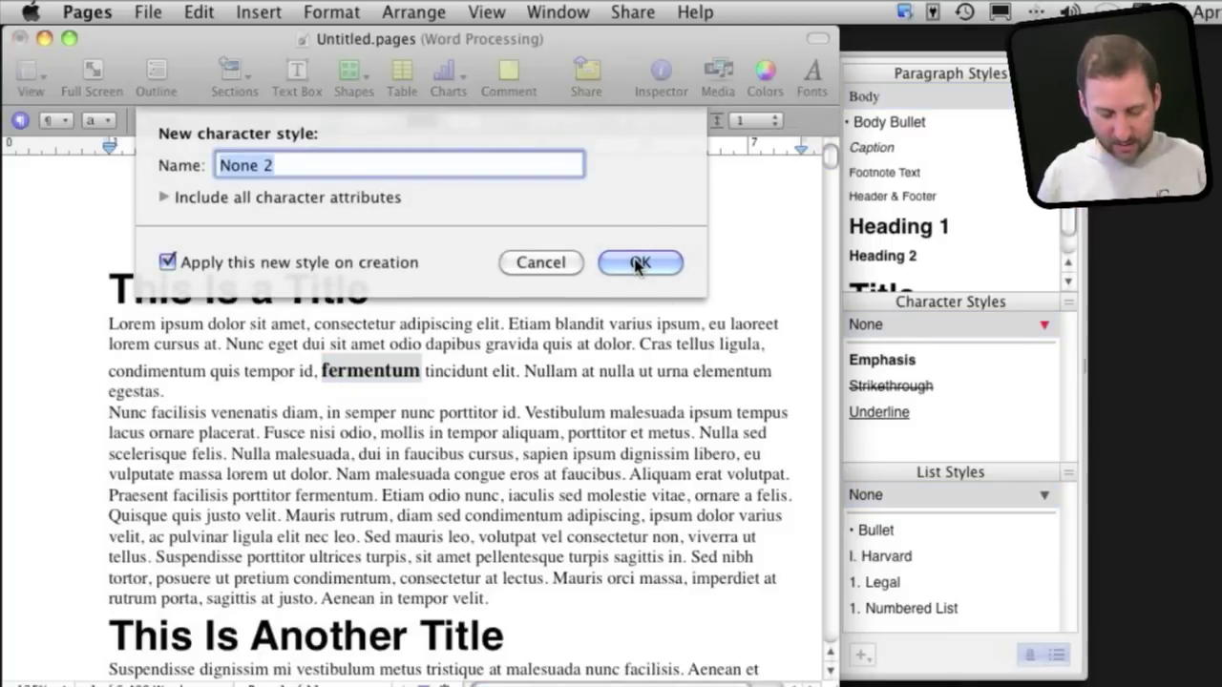
type("Sp")
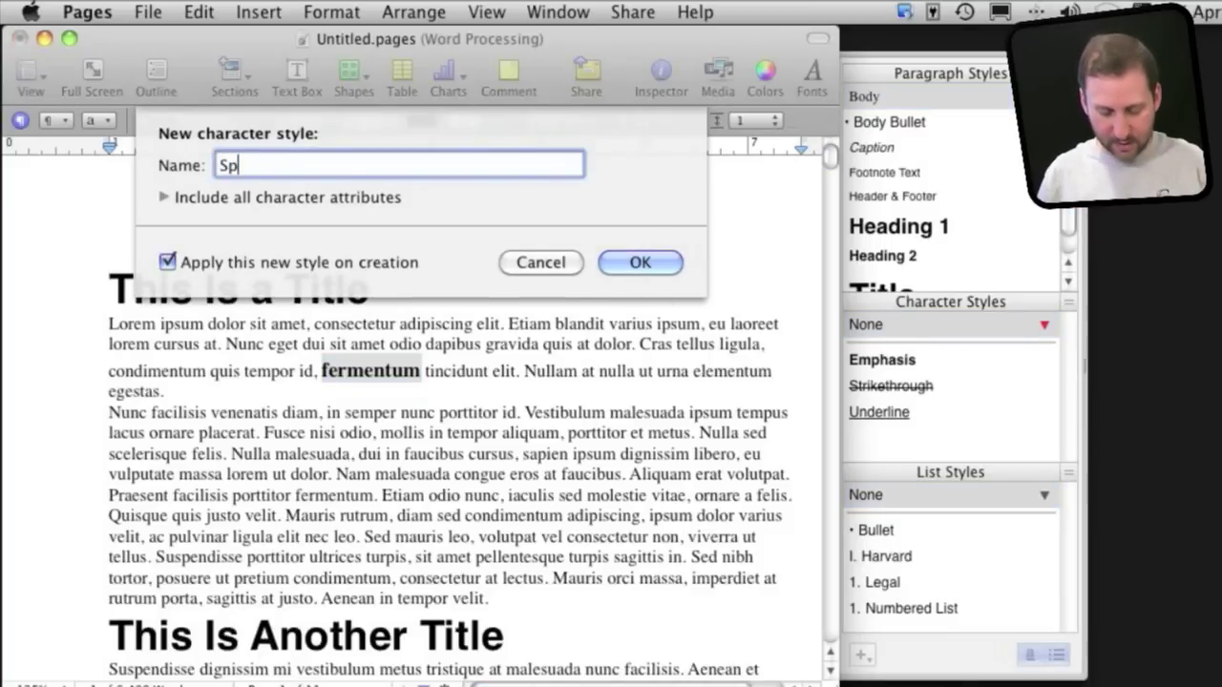
type("ecial Words")
left_click(638, 264)
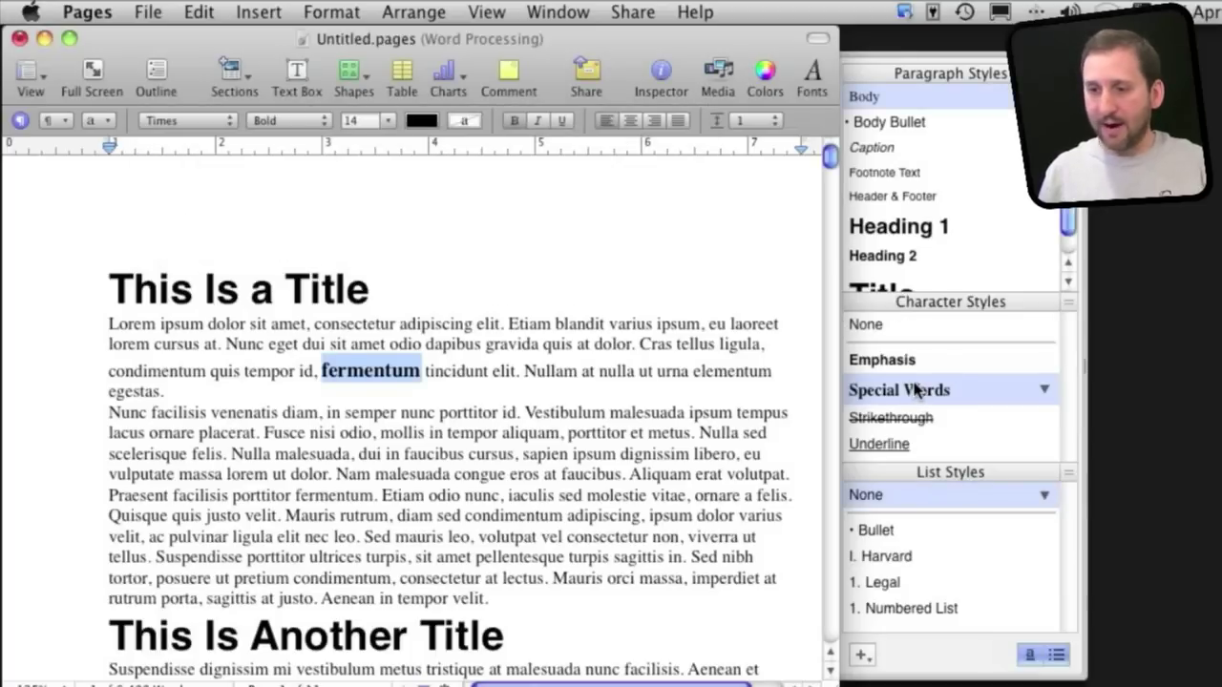
Apply the Special Words character style to the word "Etiam" in the second body paragraph.
left_click(526, 469)
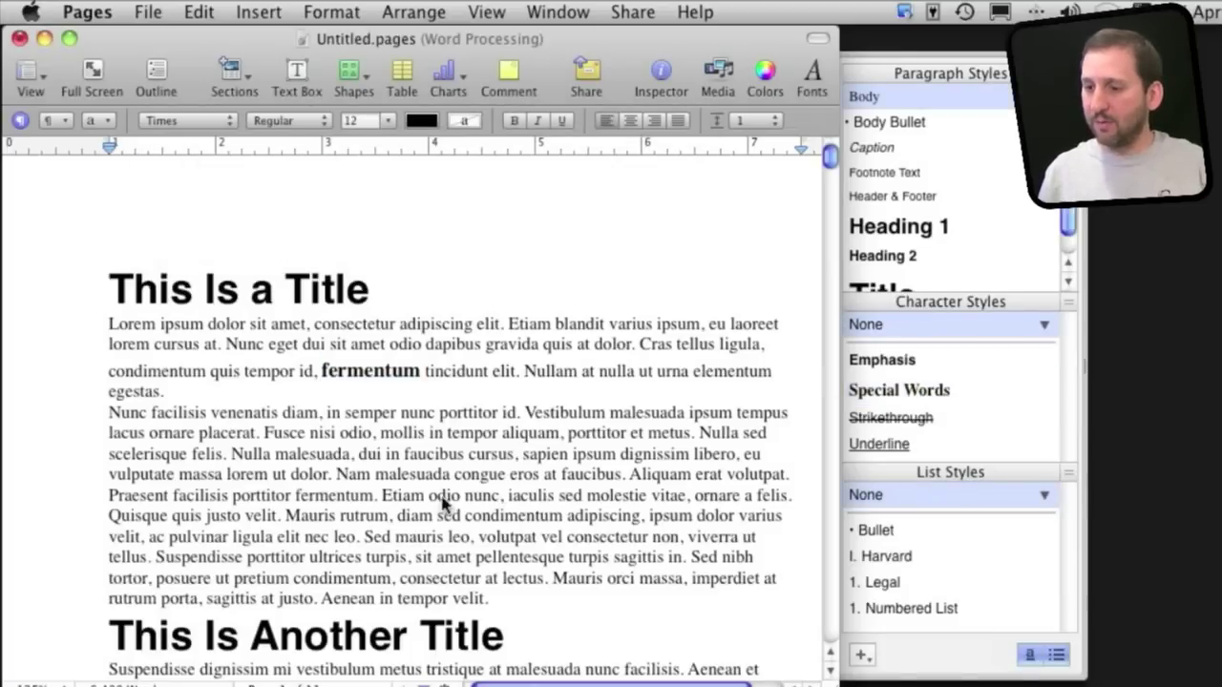
double_click(410, 500)
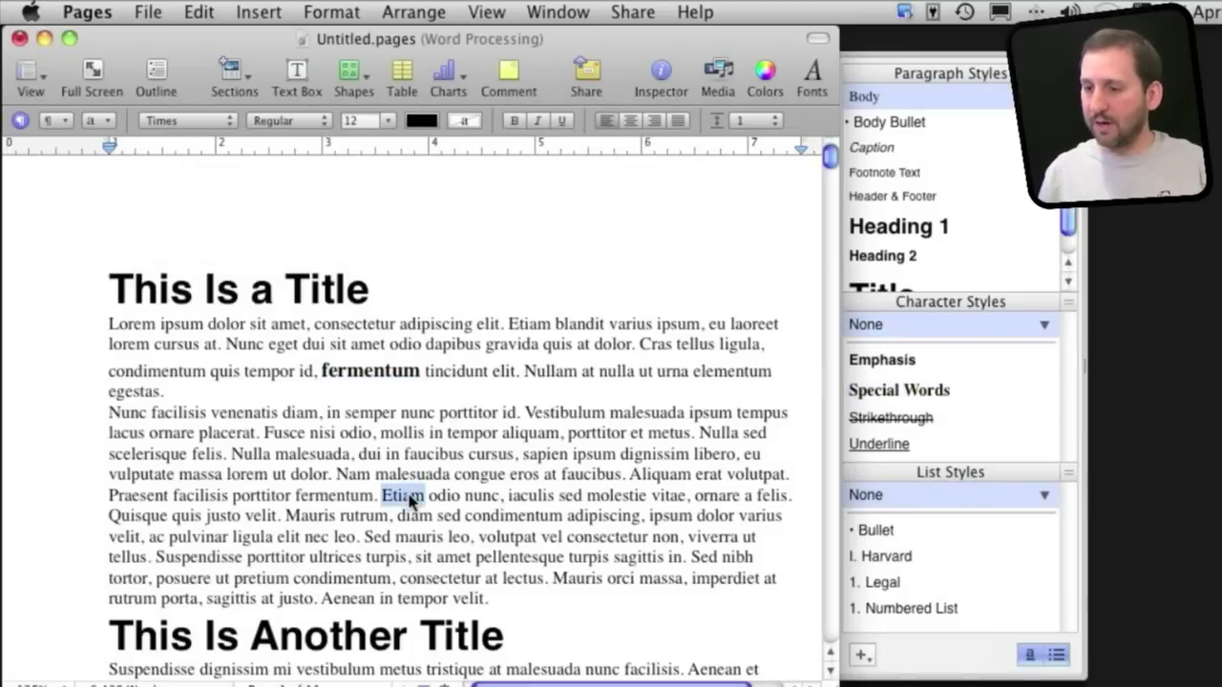
left_click(922, 391)
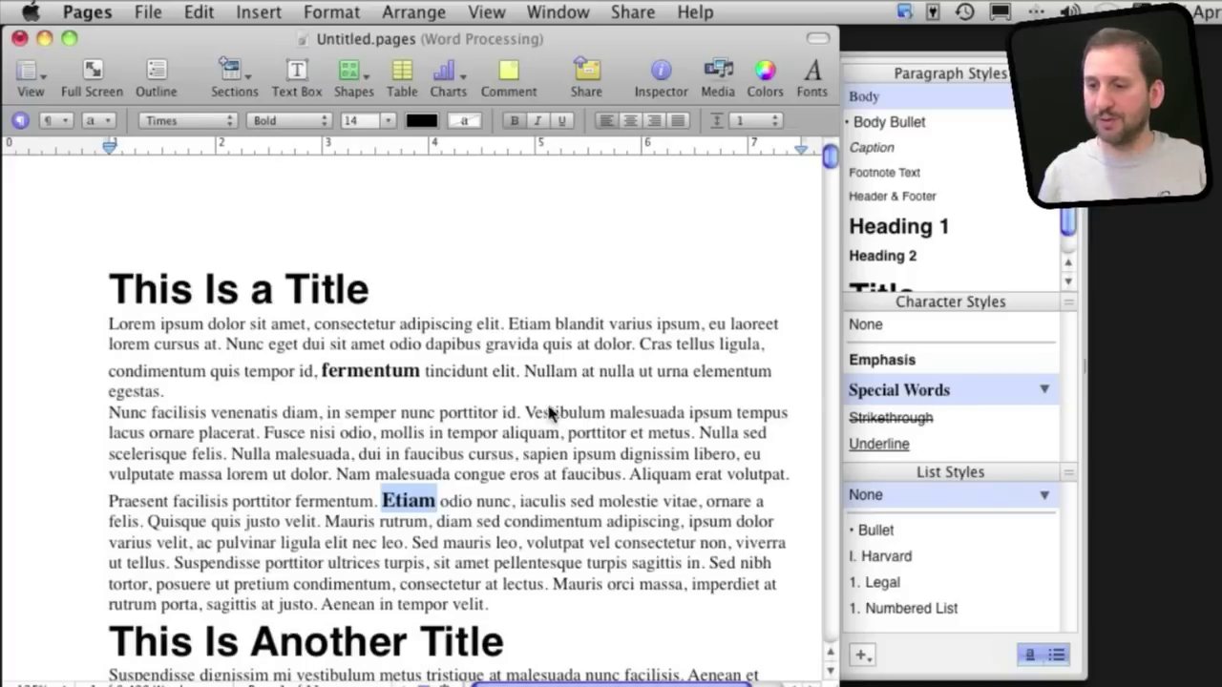
Make the word "fermentum" italic and redefine the Special Words character style from it.
left_click(379, 379)
double_click(375, 372)
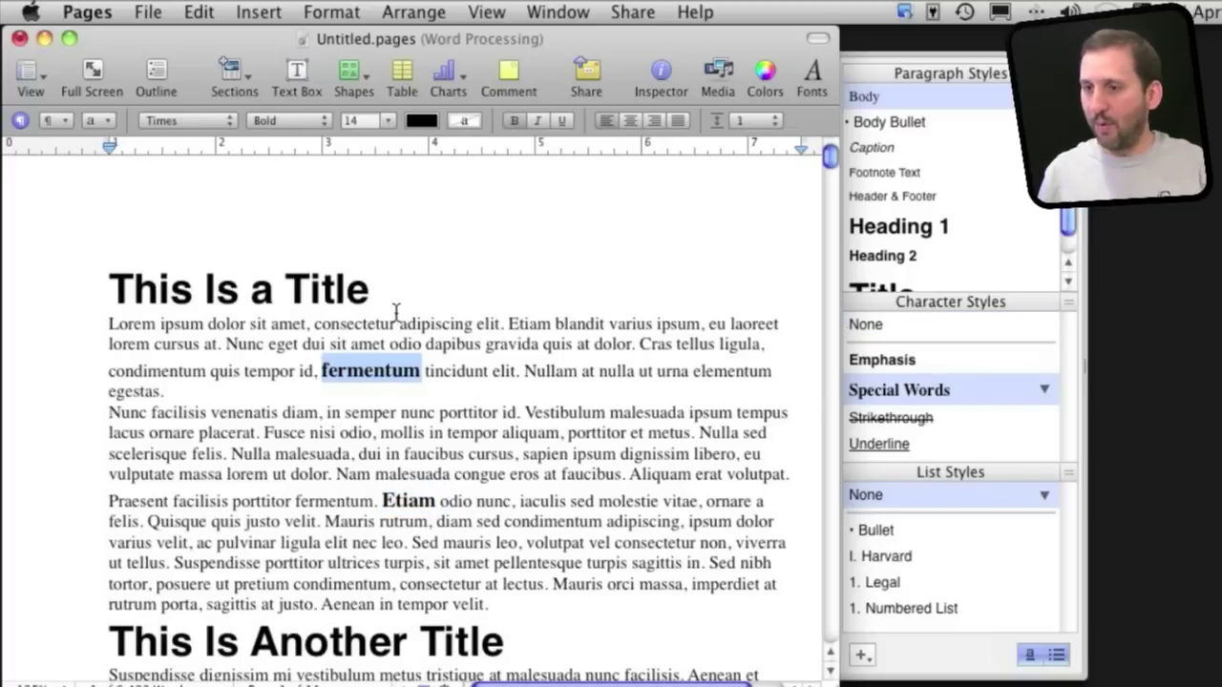
left_click(536, 120)
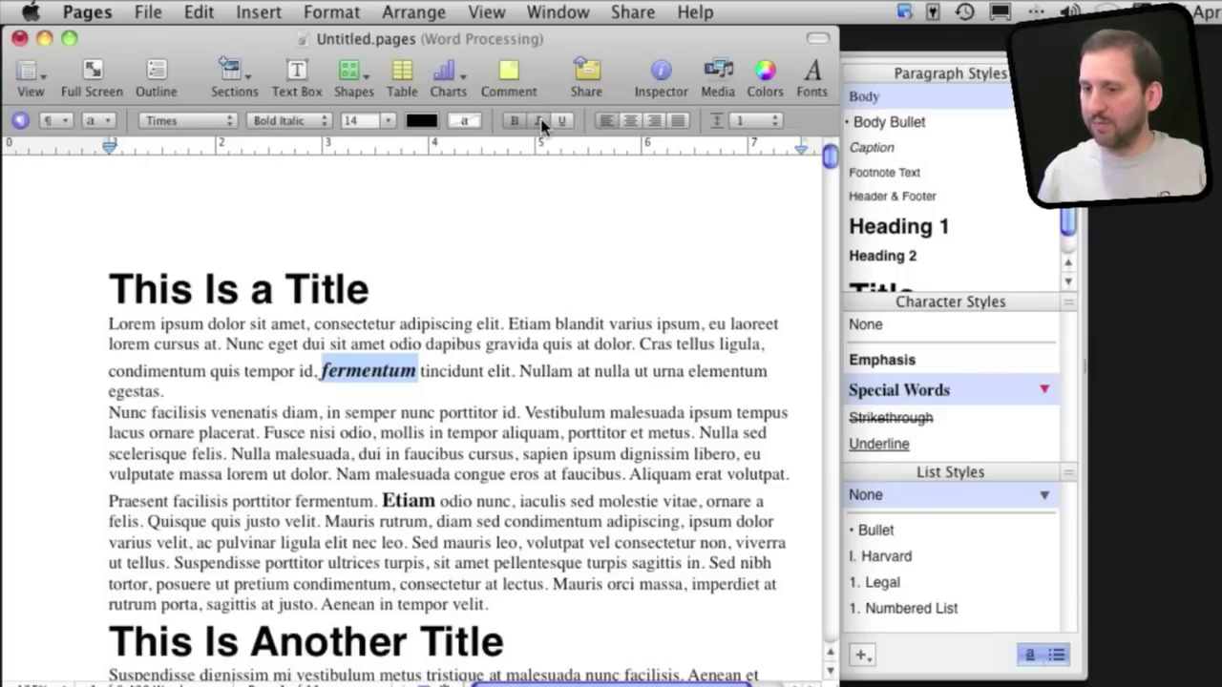
right_click(943, 391)
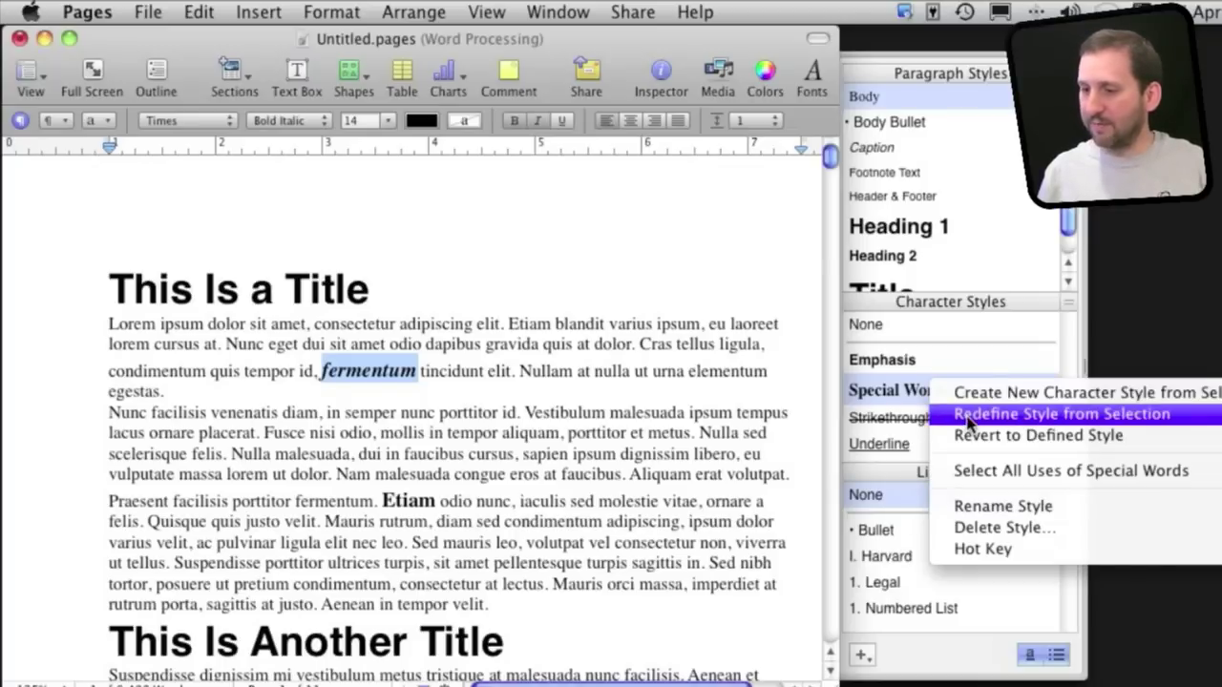
left_click(969, 420)
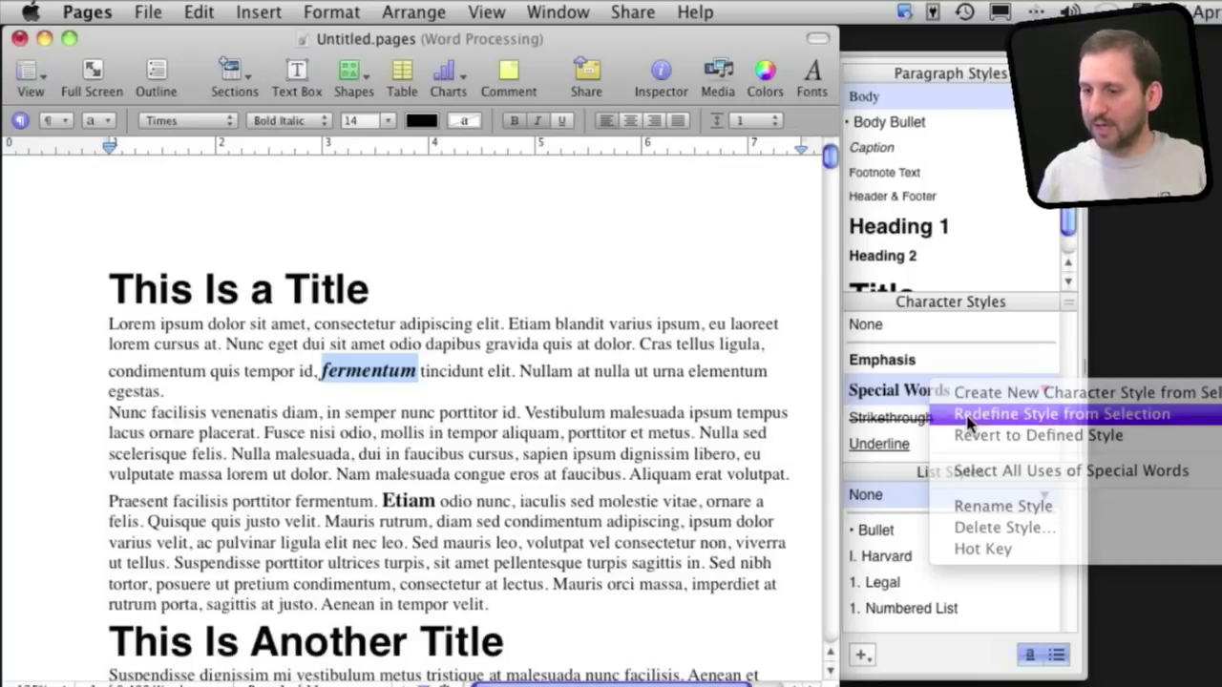
Clear the current text selection, and select all uses of the Special Words character style in the document.
double_click(399, 503)
left_click(402, 441)
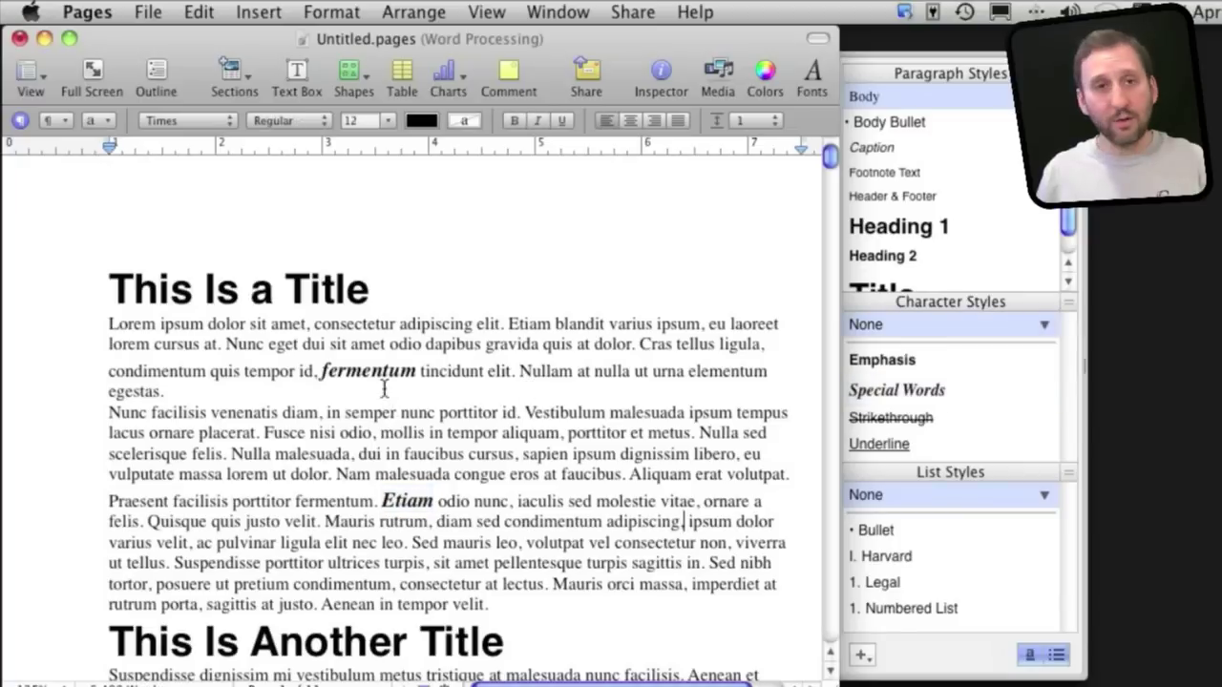
right_click(890, 390)
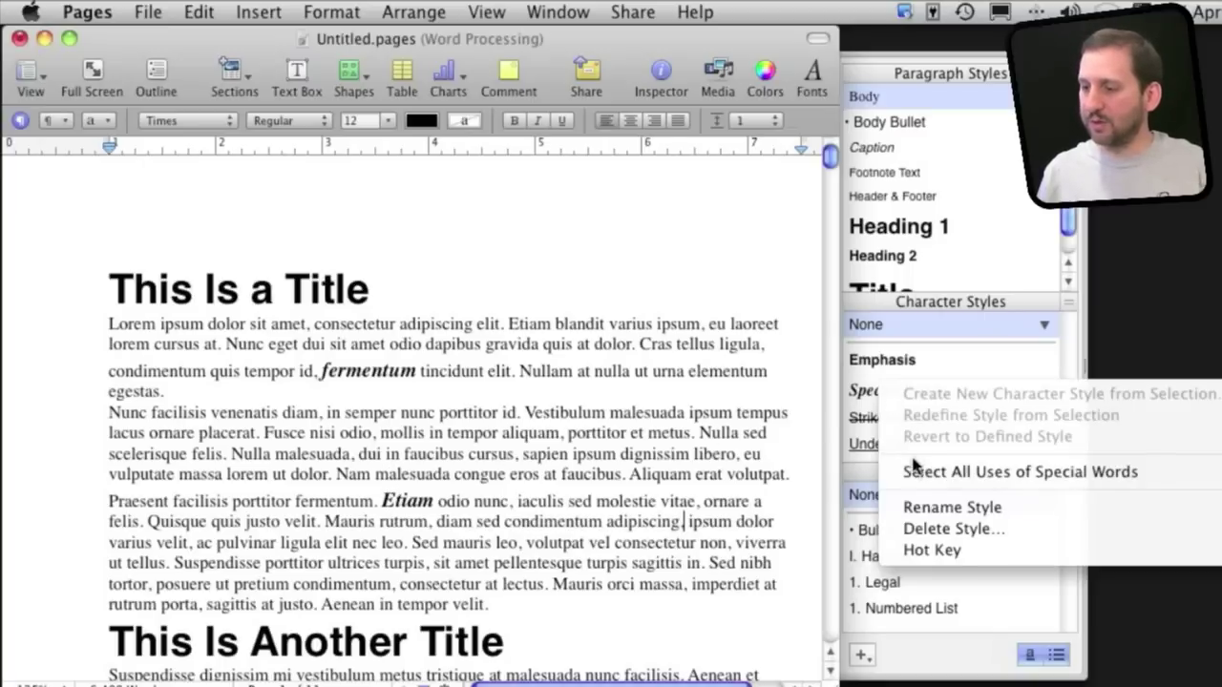
left_click(955, 472)
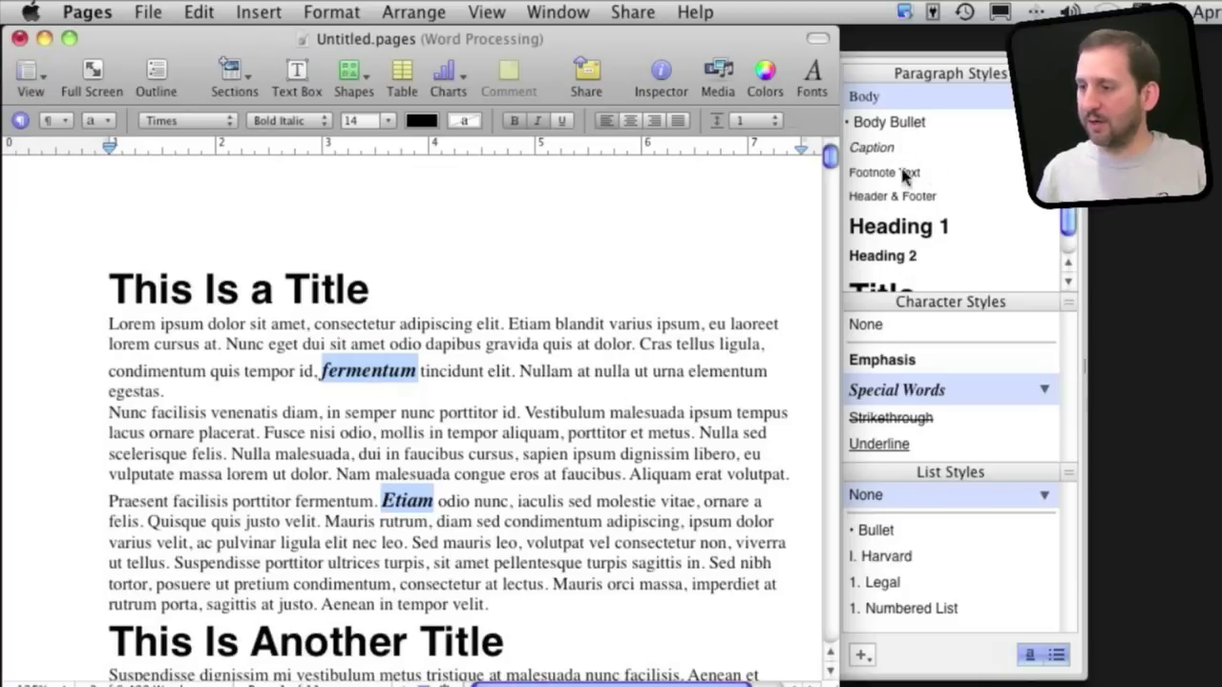
Select all uses of the Title paragraph style in the document, and open that style's options.
scroll(901, 253, "down", 2)
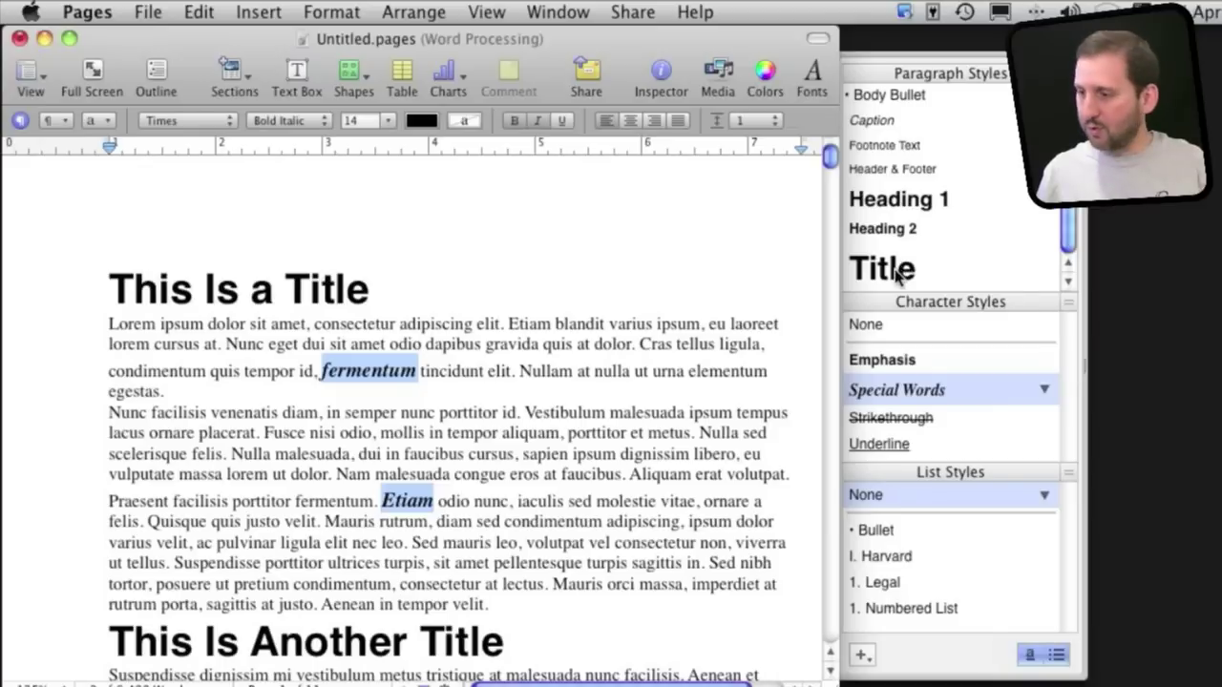
right_click(895, 273)
left_click(938, 351)
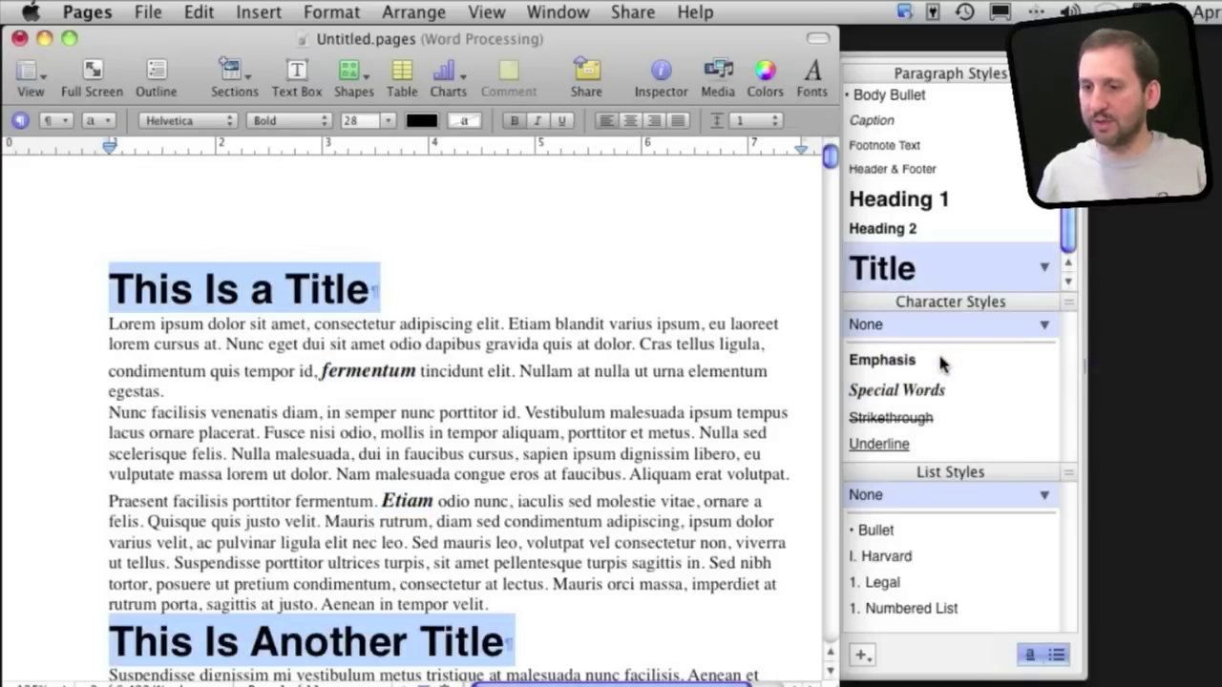
right_click(907, 273)
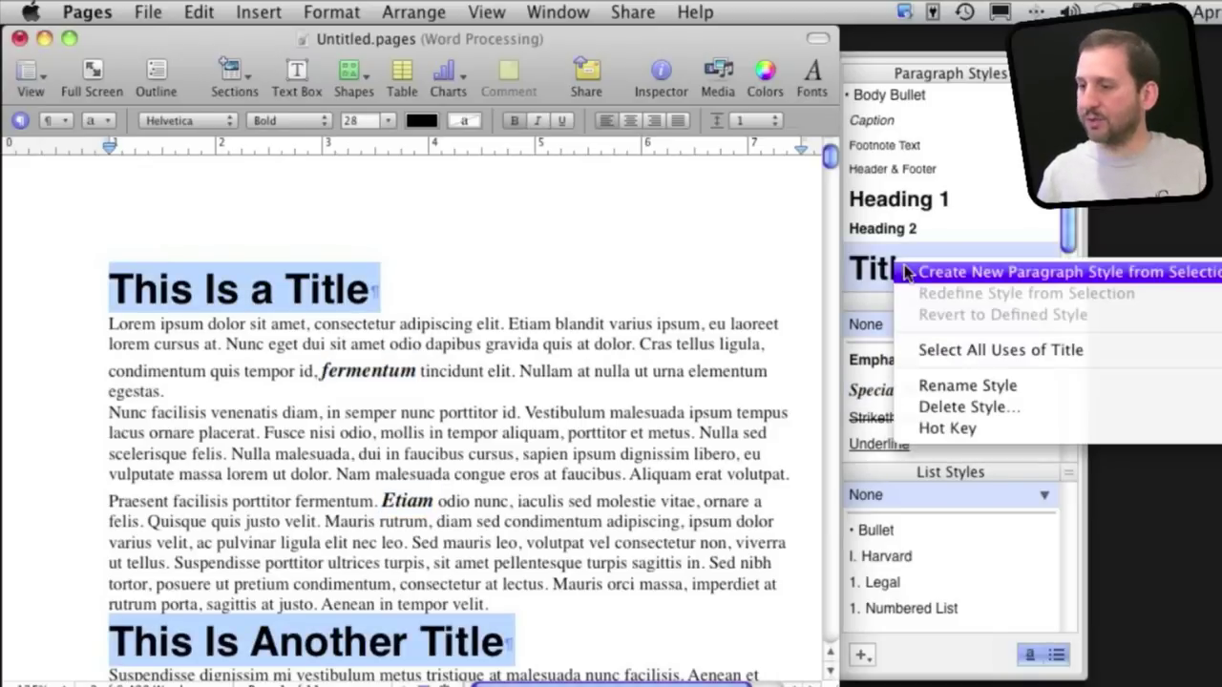